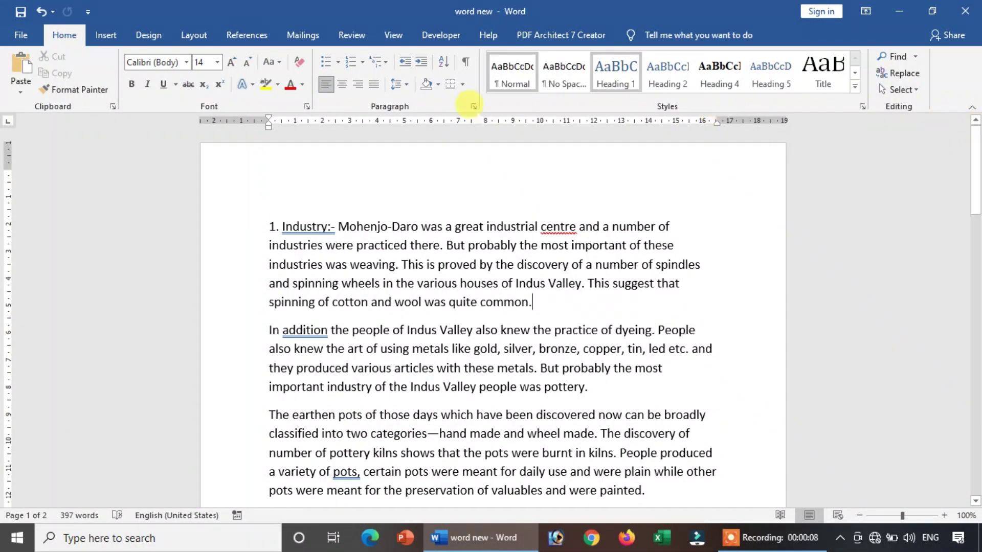
Step: Look over the essay text and the exercise questions by highlighting and deselecting passages
left_click_drag(275, 213, 517, 412)
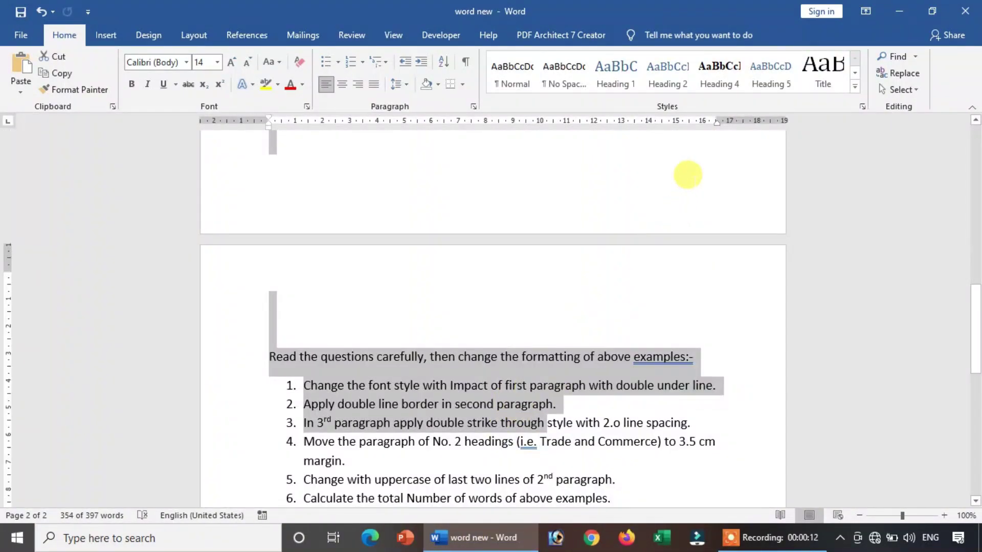
left_click(693, 180)
left_click_drag(974, 317, 974, 346)
left_click_drag(257, 251, 607, 427)
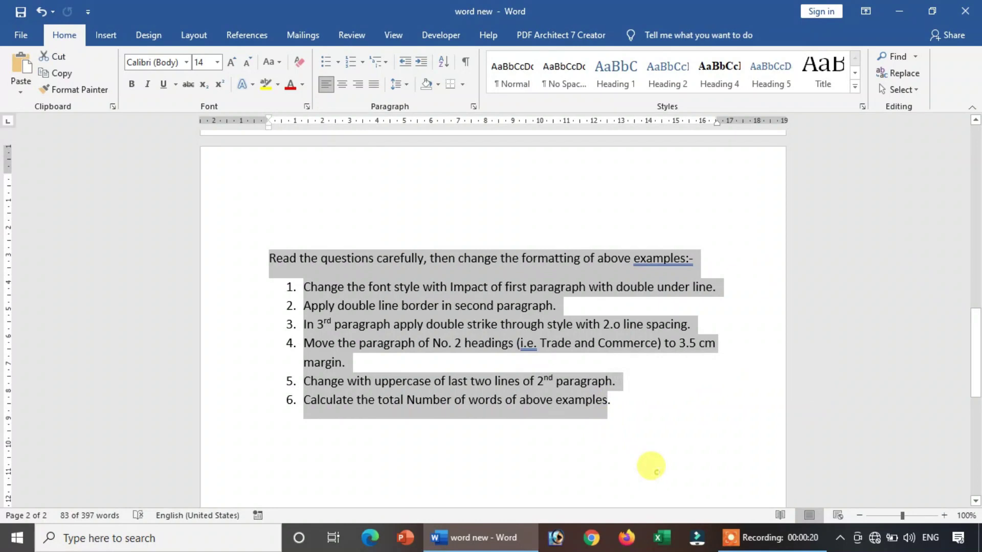
left_click(650, 466)
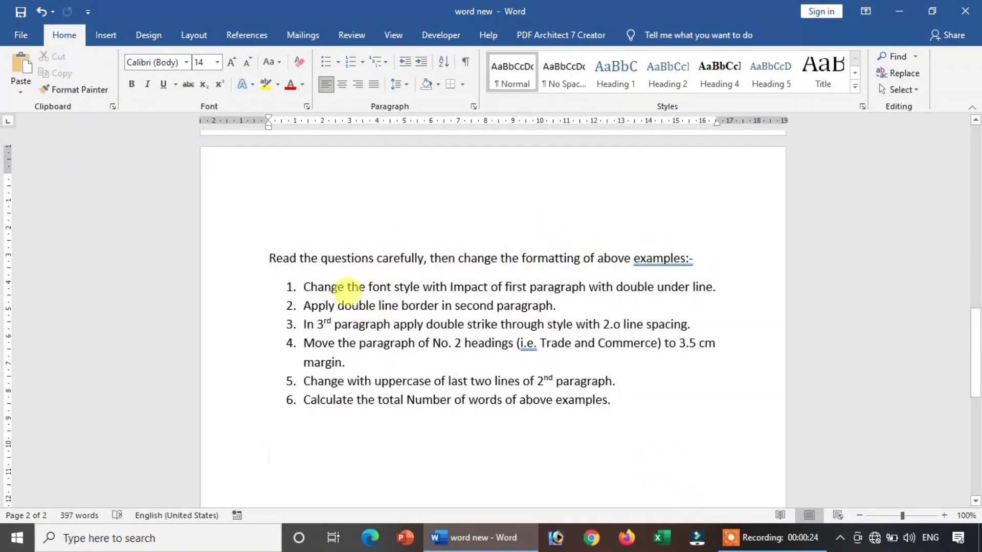
left_click_drag(298, 282, 544, 377)
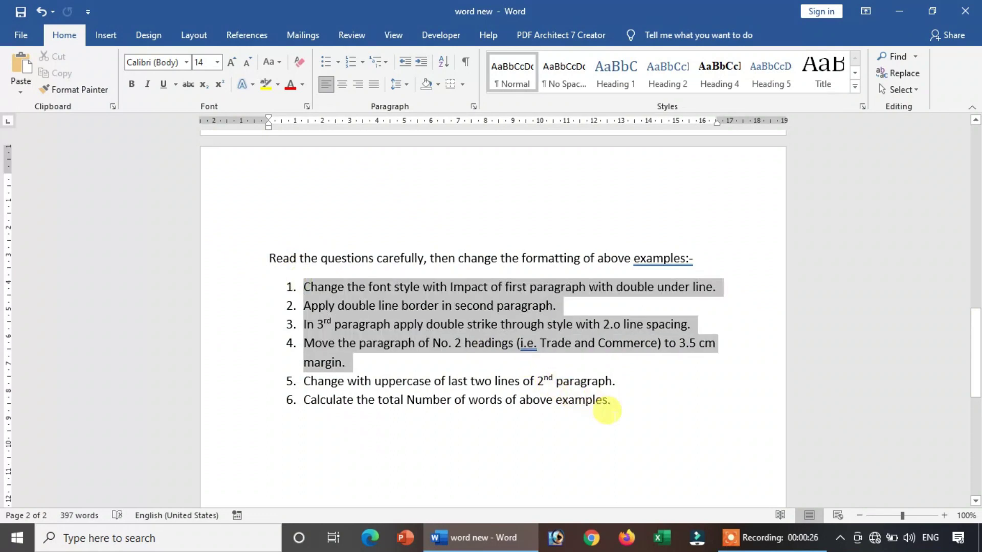
left_click(611, 413)
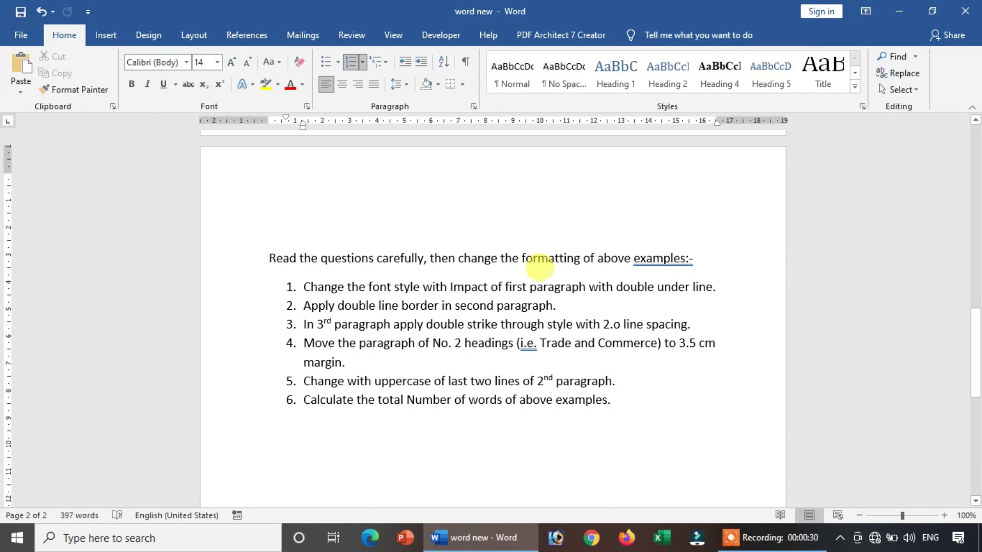
left_click_drag(295, 281, 478, 284)
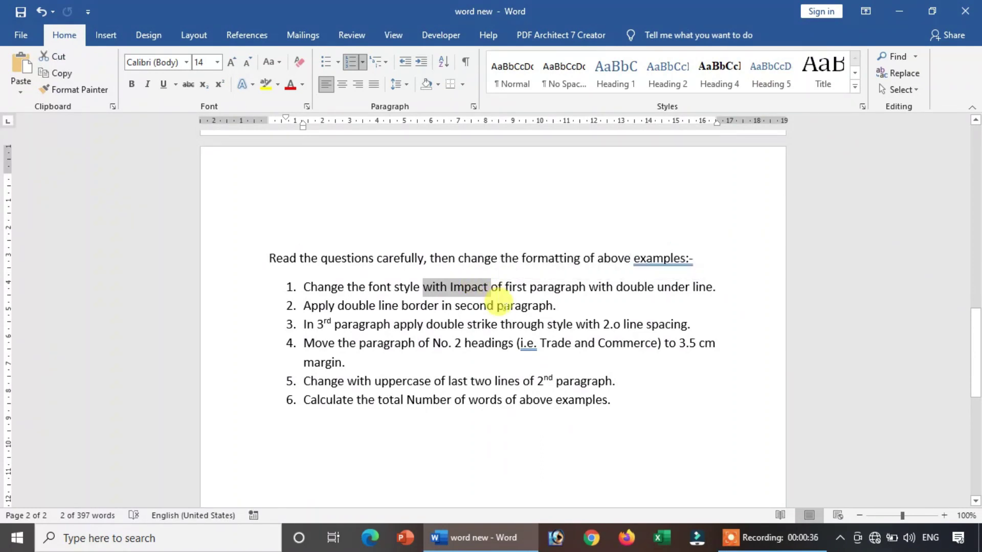
left_click(503, 305)
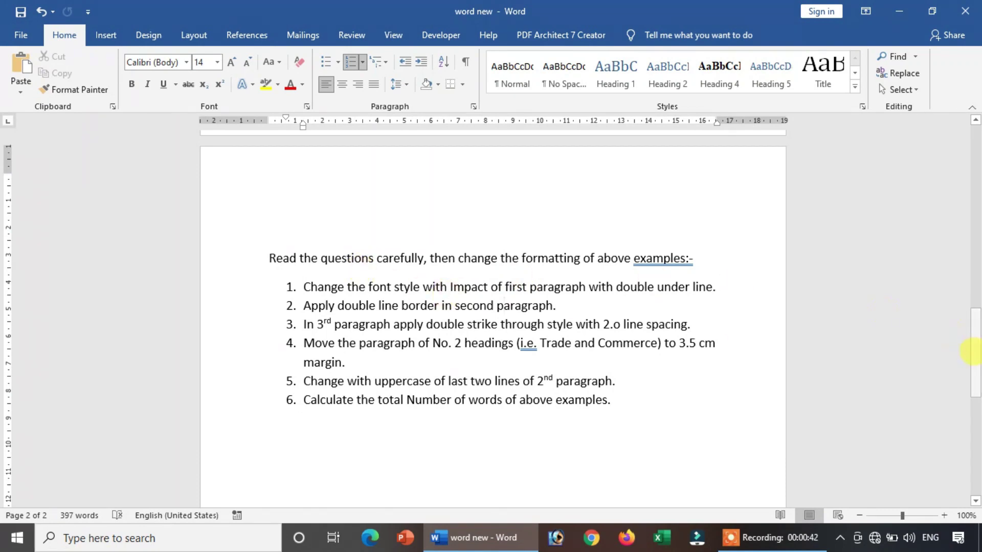
left_click_drag(970, 353, 965, 136)
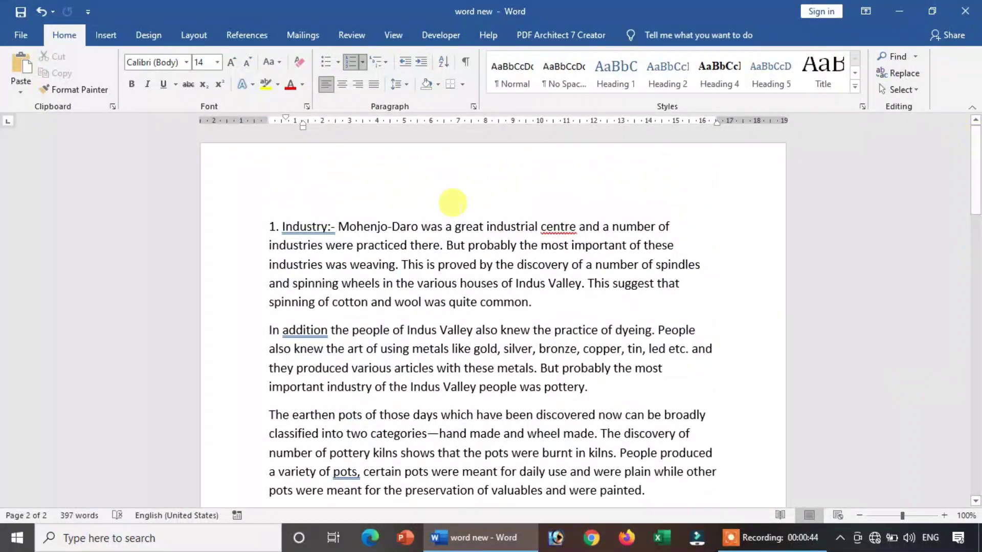
Step: Set the '1. Industry:-' paragraph in the Impact font and reselect it
left_click_drag(266, 220, 542, 303)
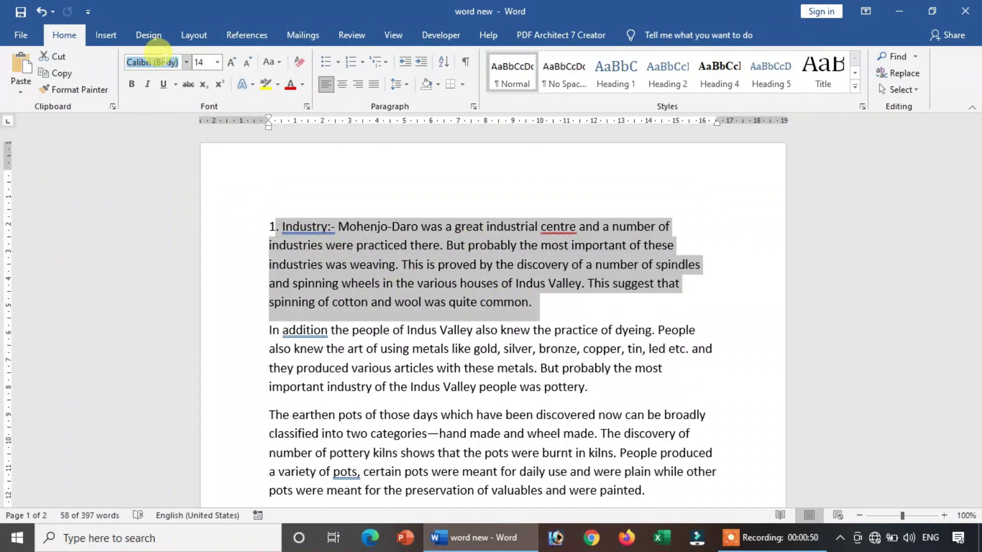
key("Return")
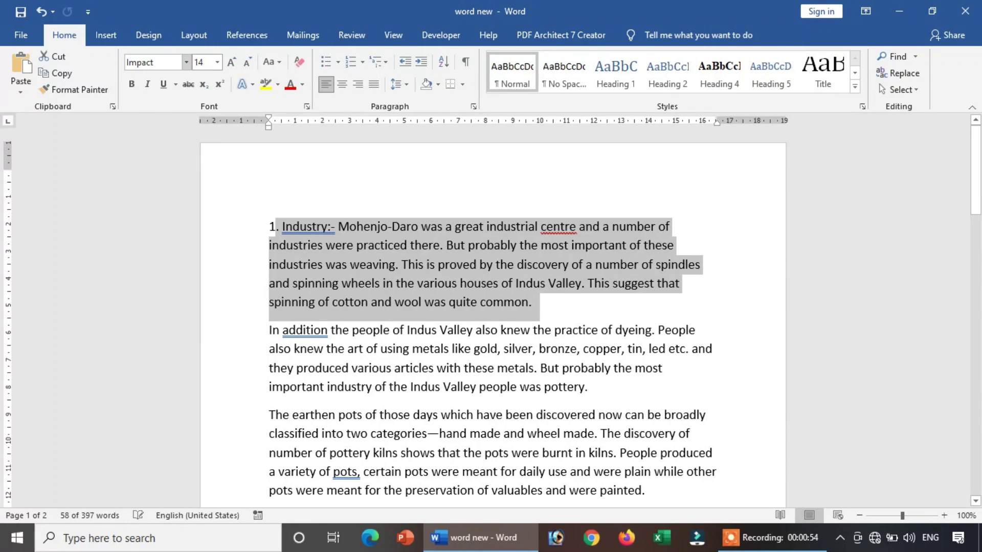
key("Return")
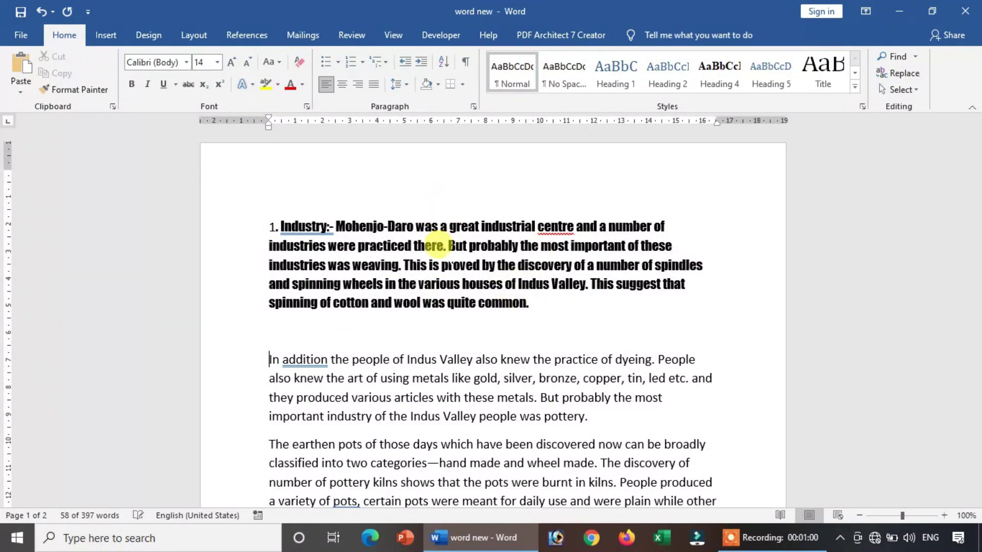
left_click(519, 301)
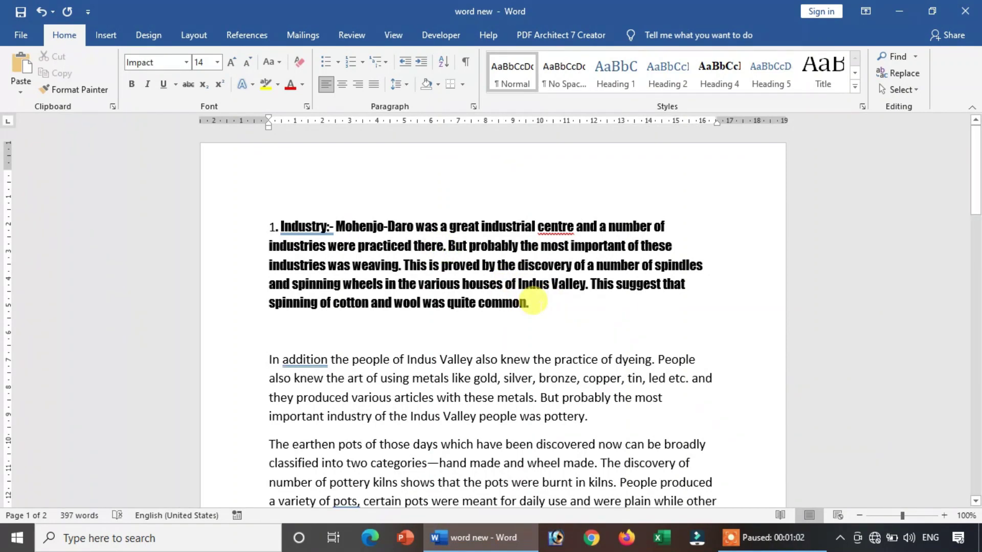
left_click_drag(531, 301, 160, 213)
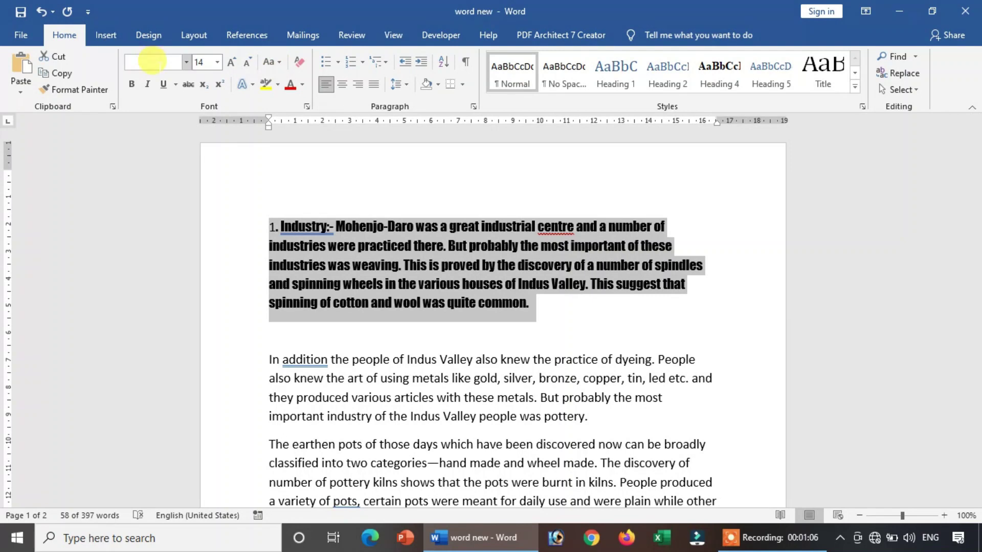
Step: Apply a double underline to the Impact-font Industry paragraph
left_click(175, 85)
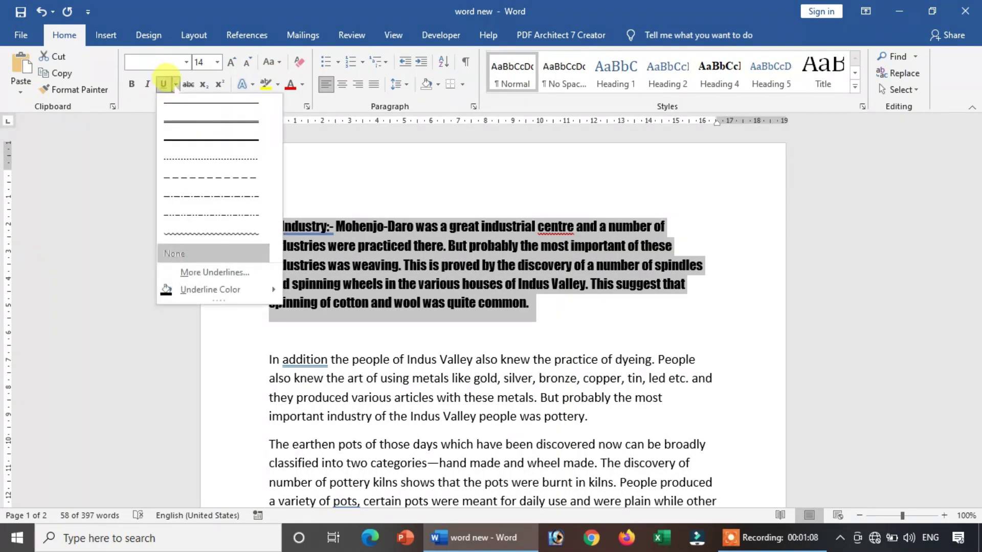
left_click(200, 121)
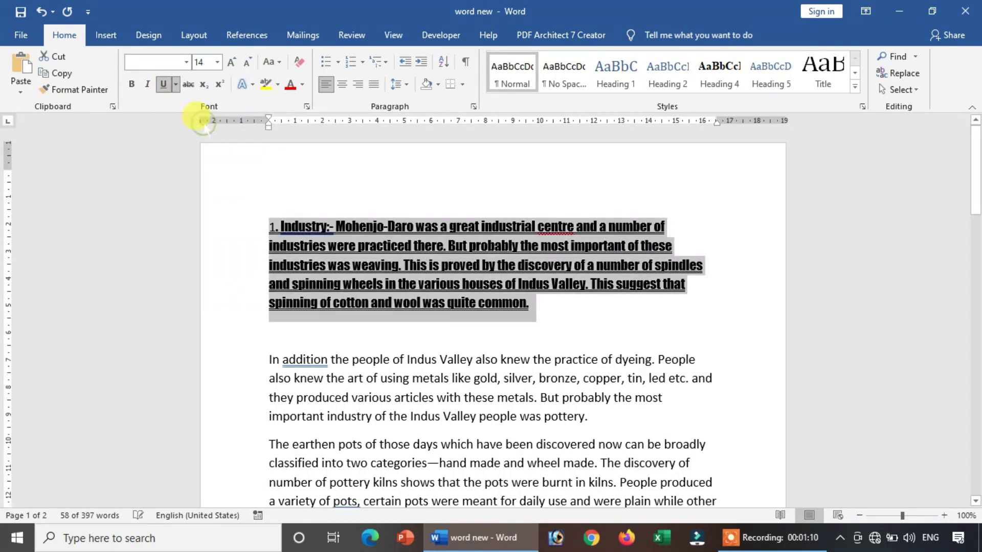
left_click(411, 302)
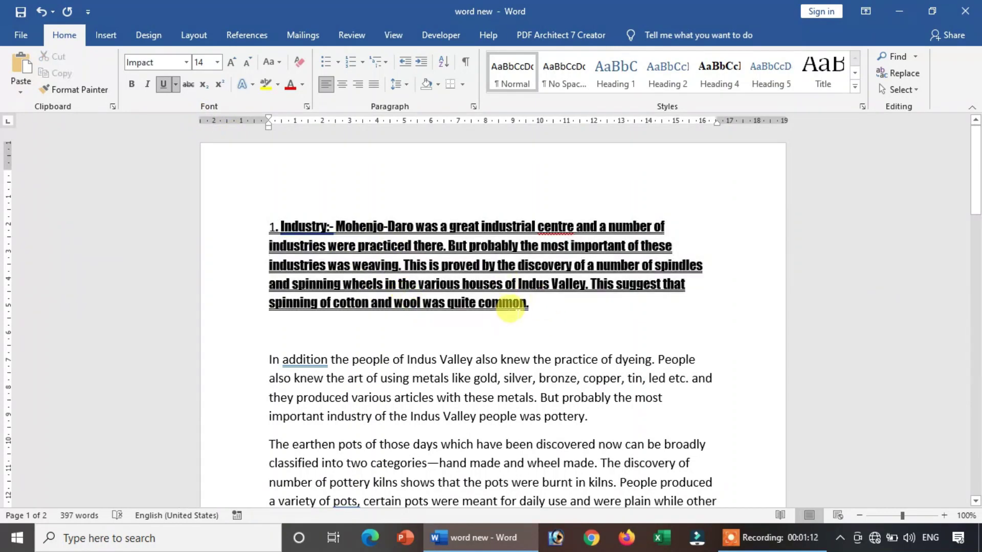
left_click_drag(968, 152, 974, 325)
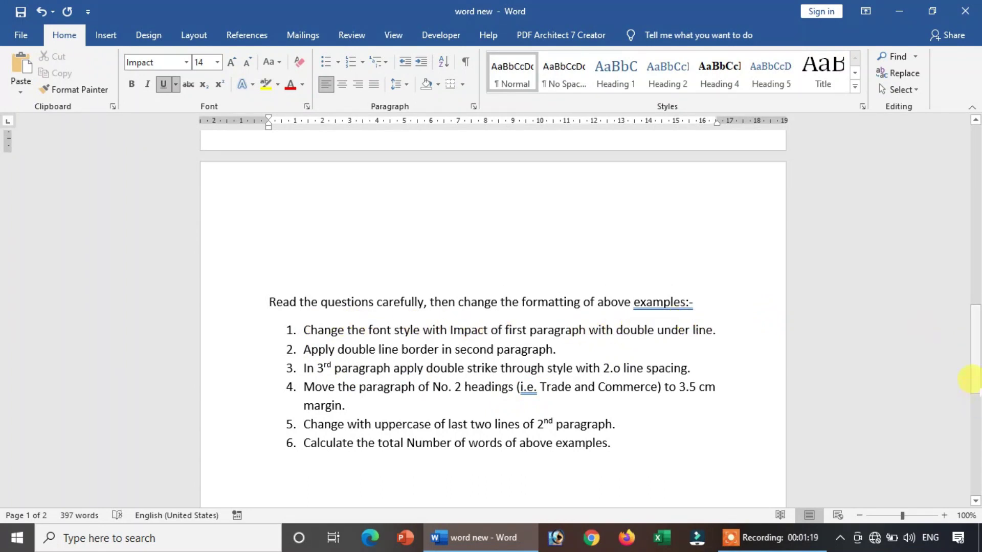
mouse_move(972, 379)
left_mouse_down()
mouse_move(966, 197)
mouse_move(970, 389)
left_mouse_up()
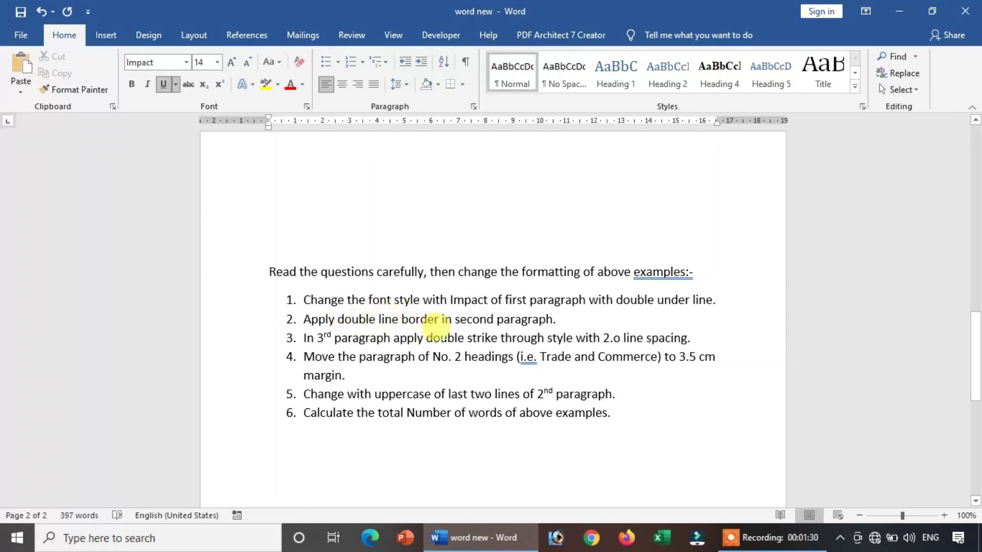
left_click_drag(553, 320, 286, 302)
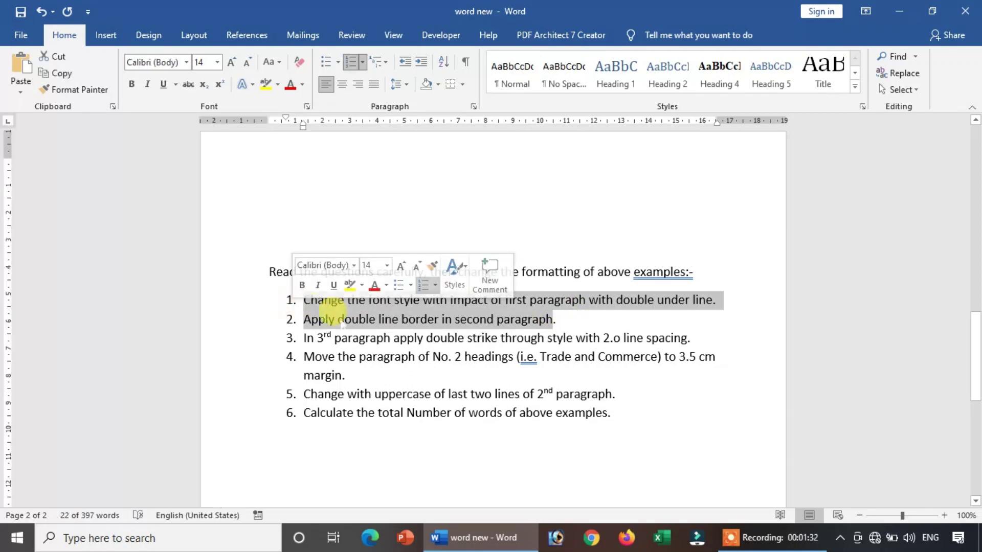
left_click(408, 314)
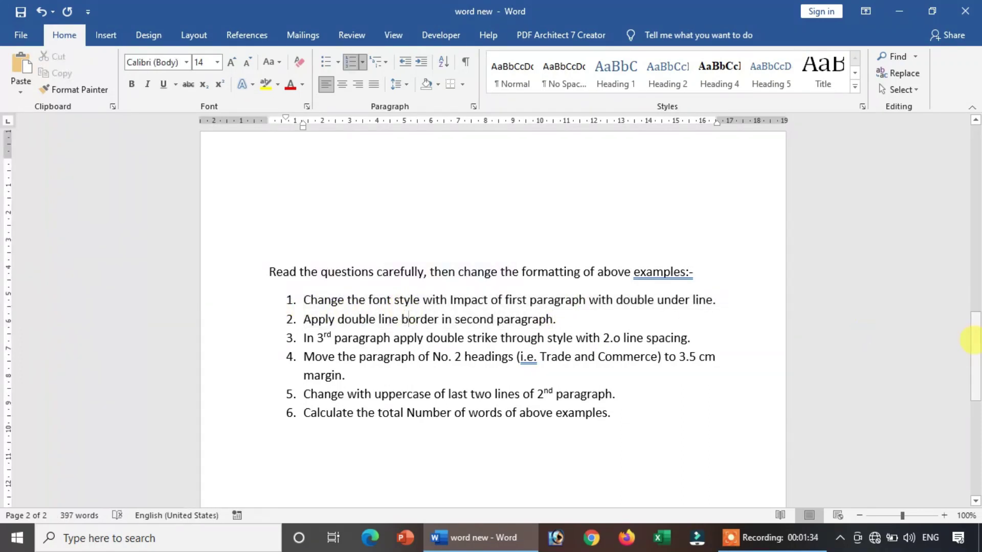
left_click_drag(971, 345, 968, 182)
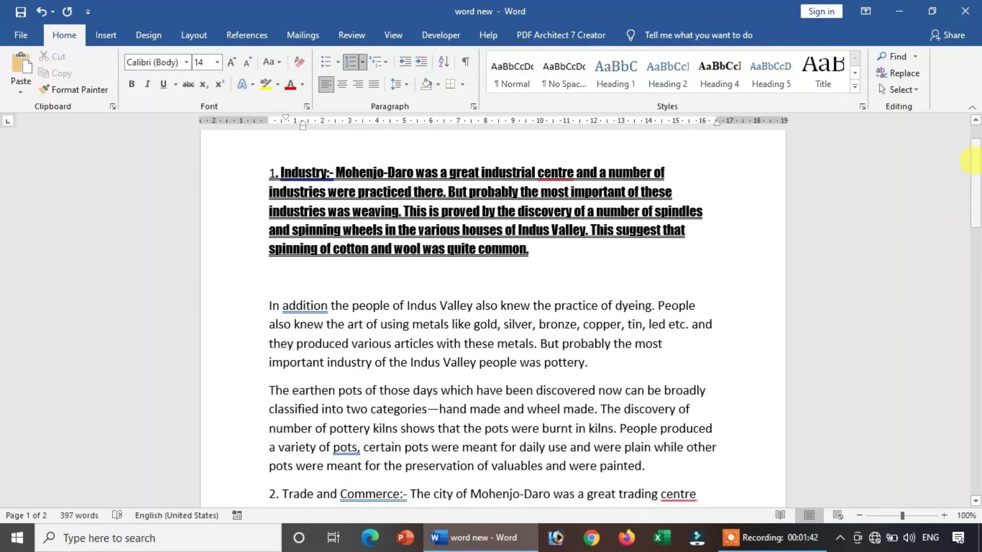
left_click_drag(968, 172, 972, 193)
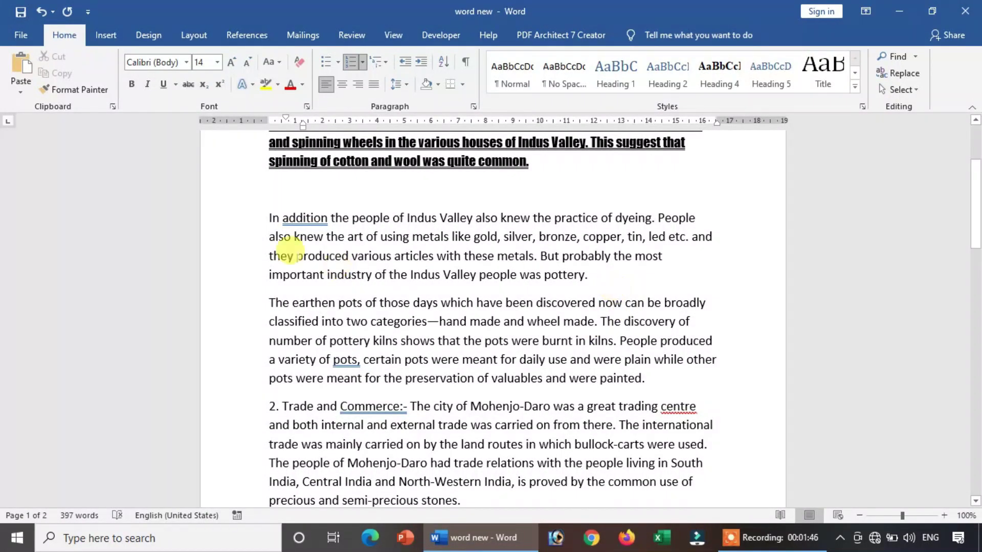
Step: Put a double-line Box border around the 'In addition the people of Indus Valley…' paragraph
left_click_drag(263, 210, 588, 275)
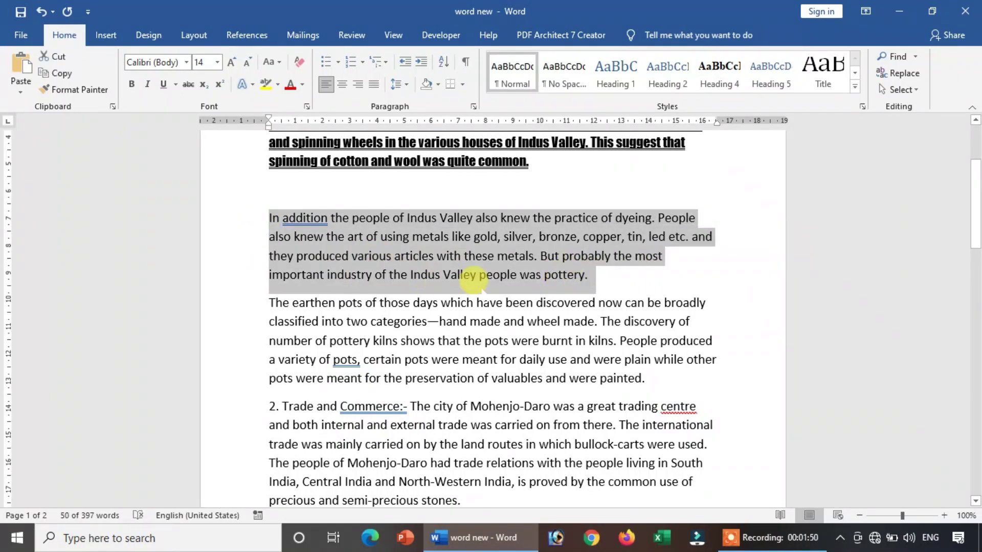
left_click(145, 33)
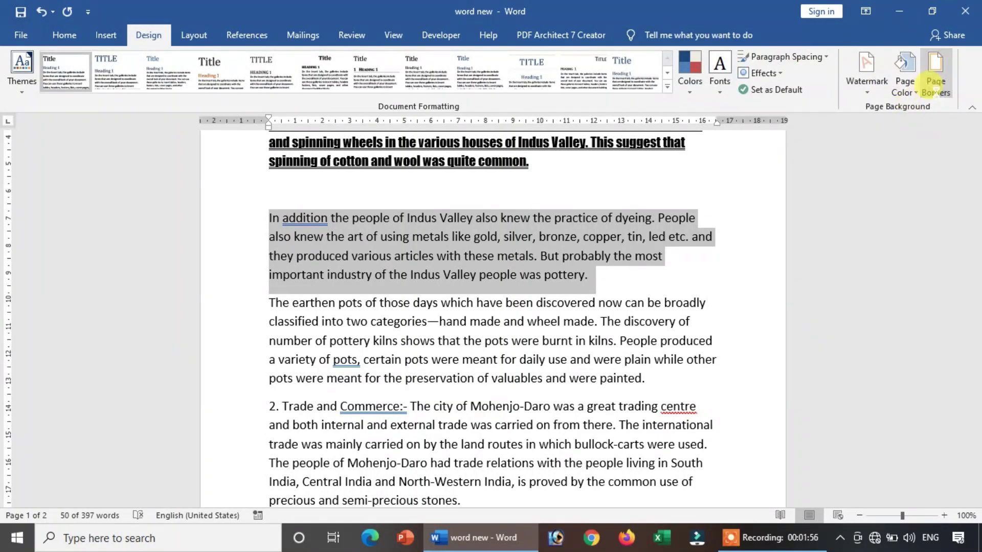
left_click(935, 82)
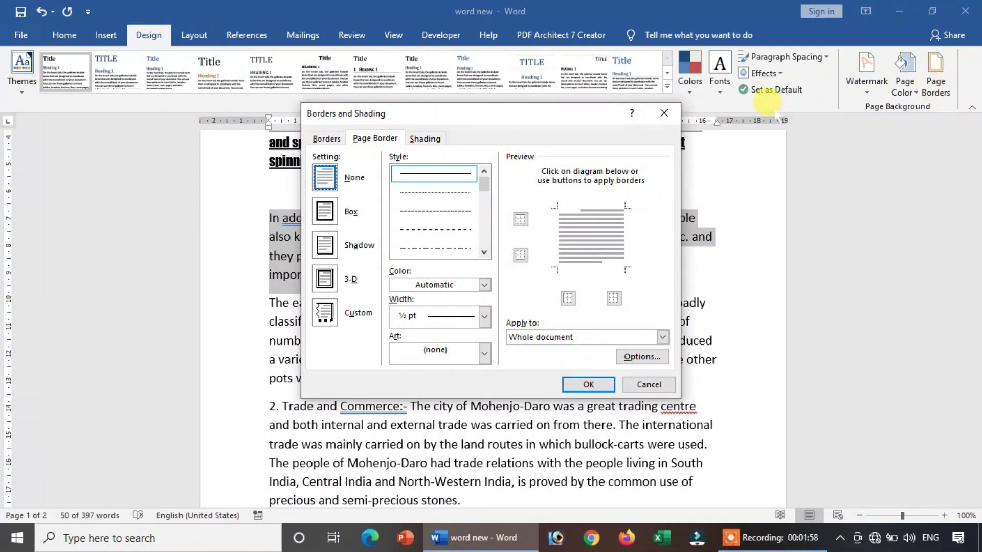
left_click(321, 138)
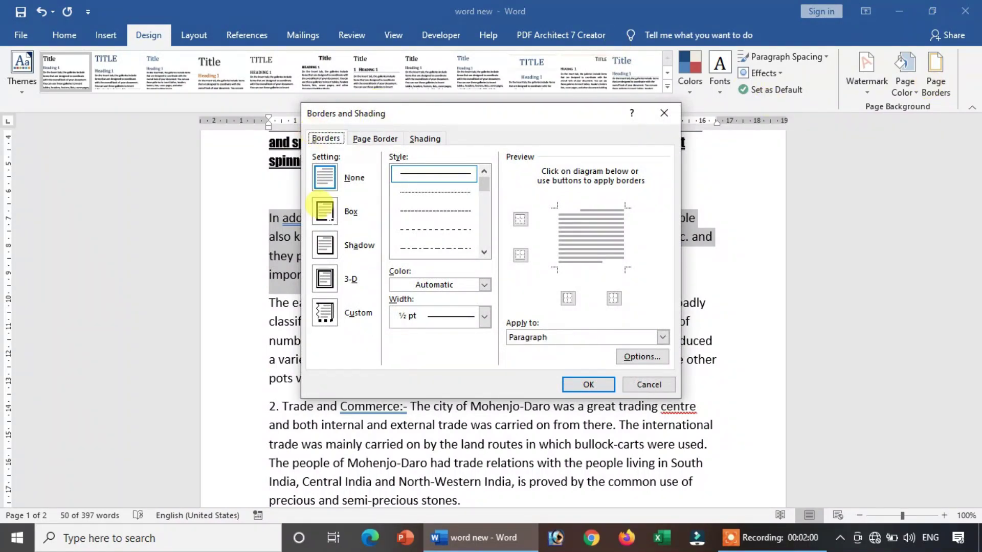
left_click(325, 209)
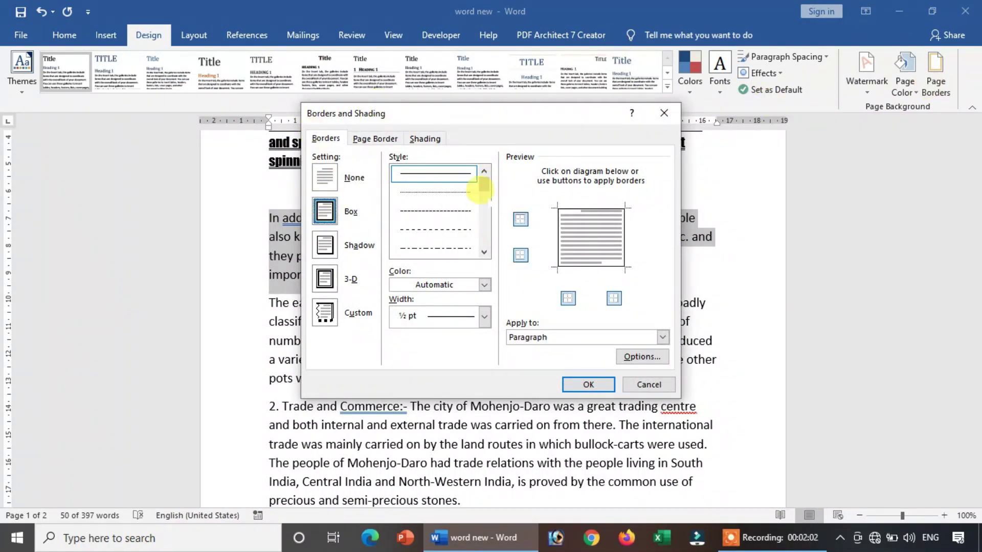
scroll(484, 181, "down", 2)
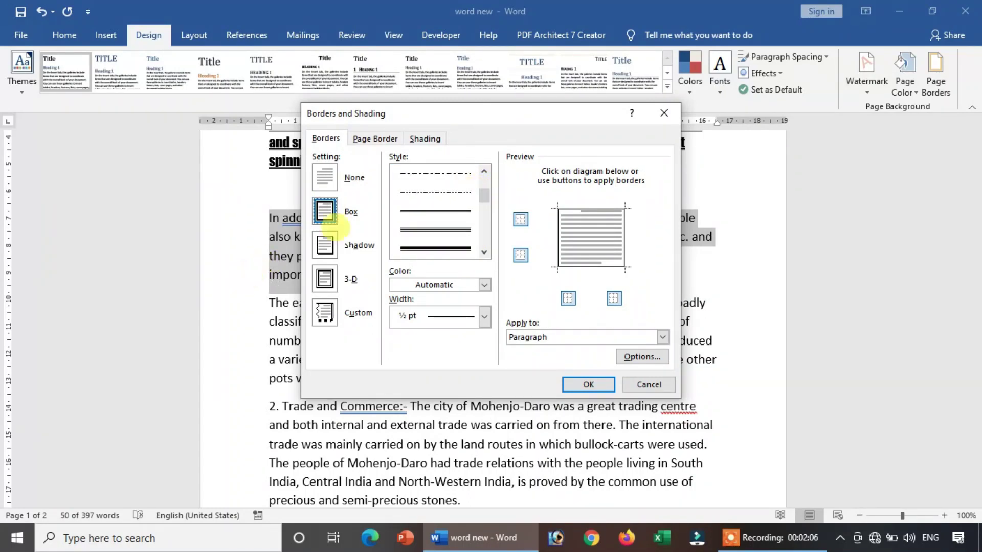
left_click(440, 207)
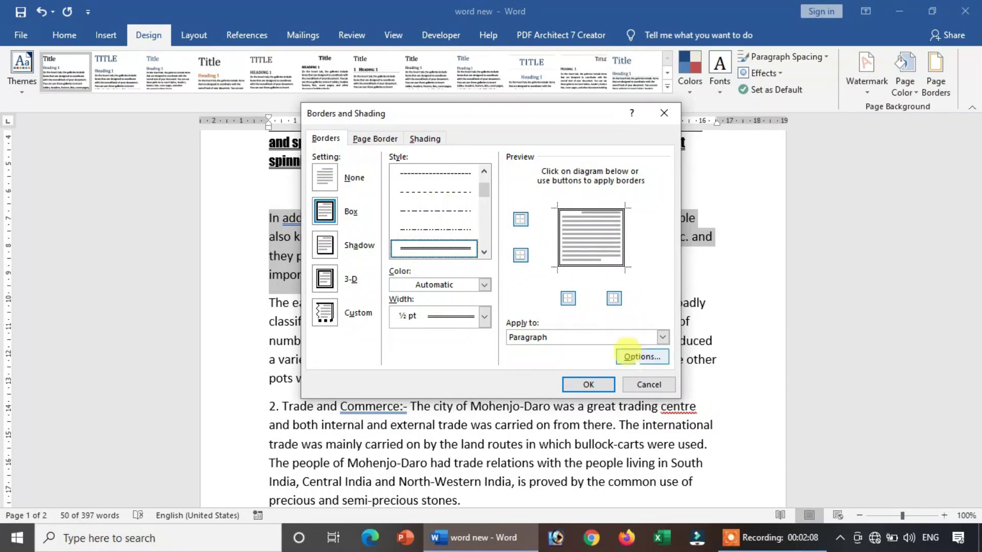
left_click(583, 382)
left_click(578, 382)
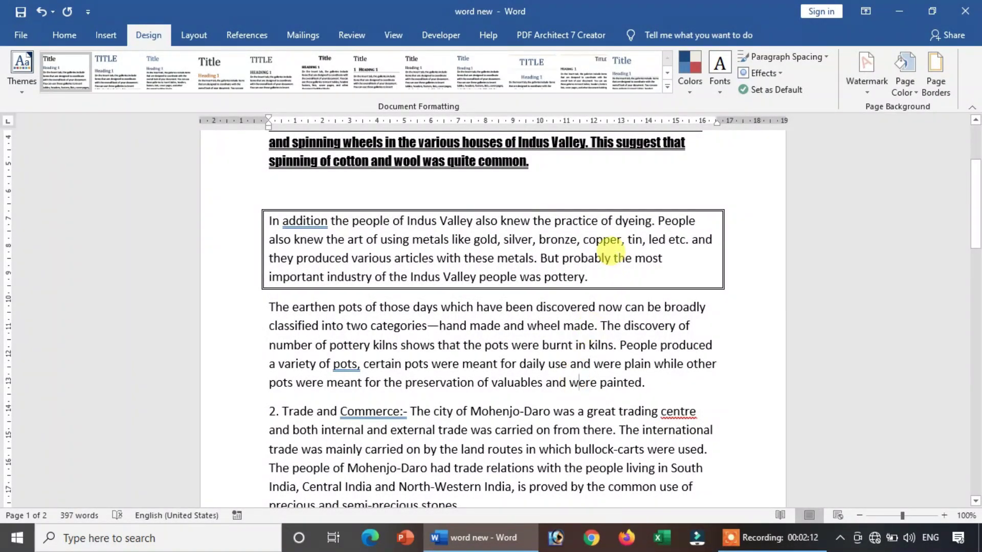
left_click_drag(972, 207, 968, 331)
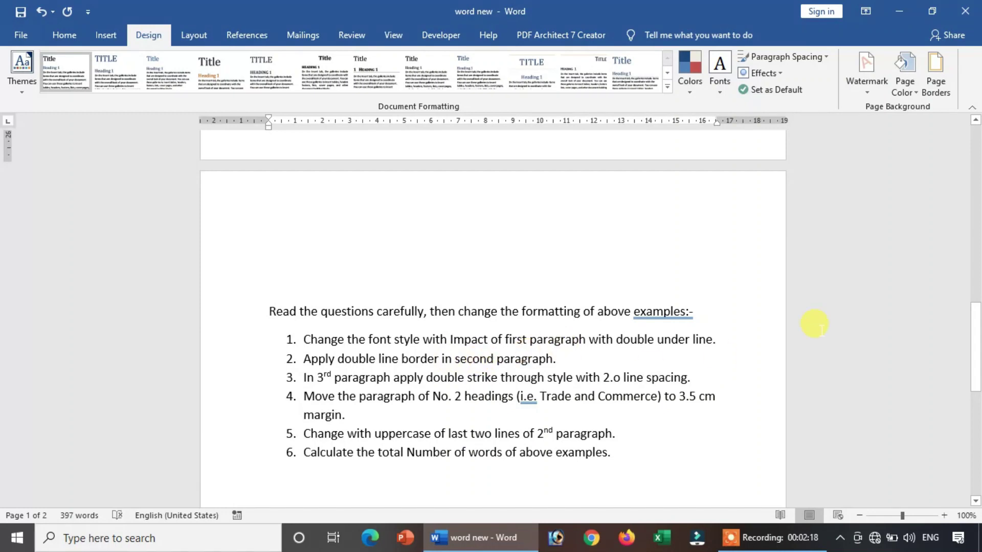
left_click_drag(968, 323, 970, 165)
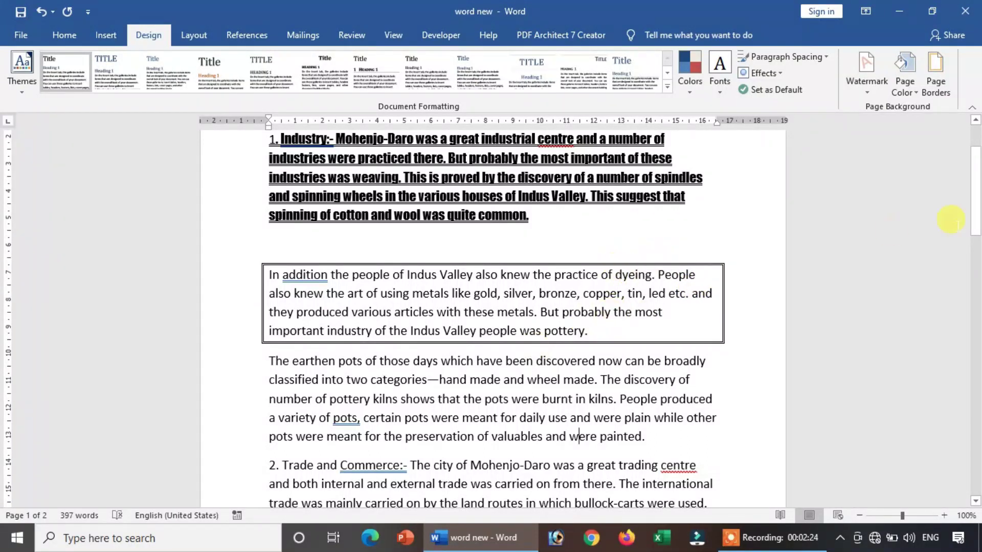
left_click_drag(966, 205, 970, 352)
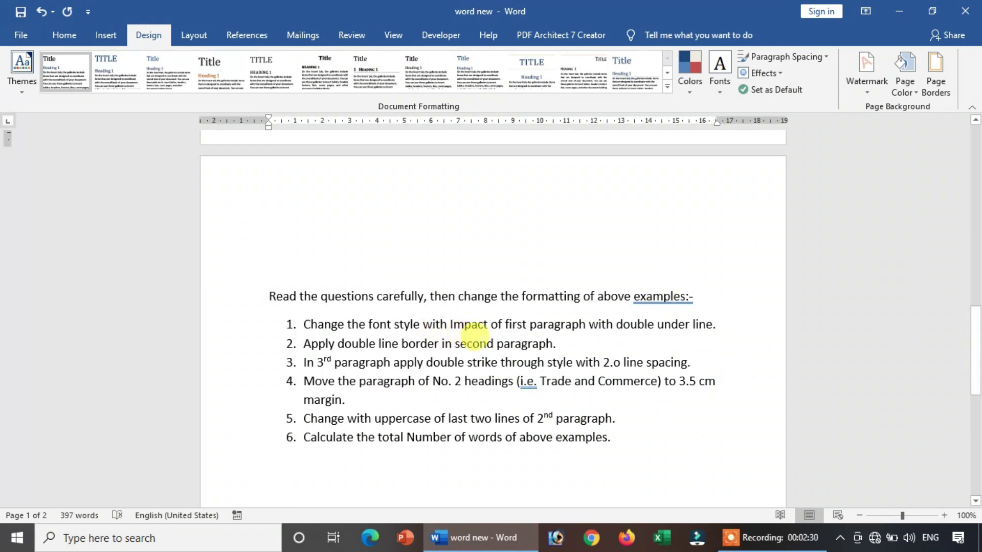
left_click(473, 337)
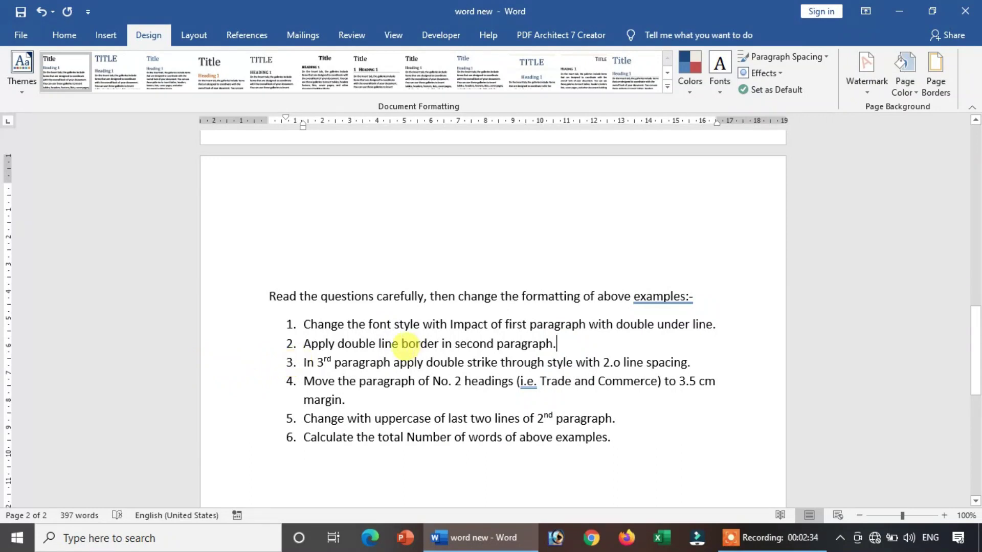
left_click_drag(305, 362, 690, 362)
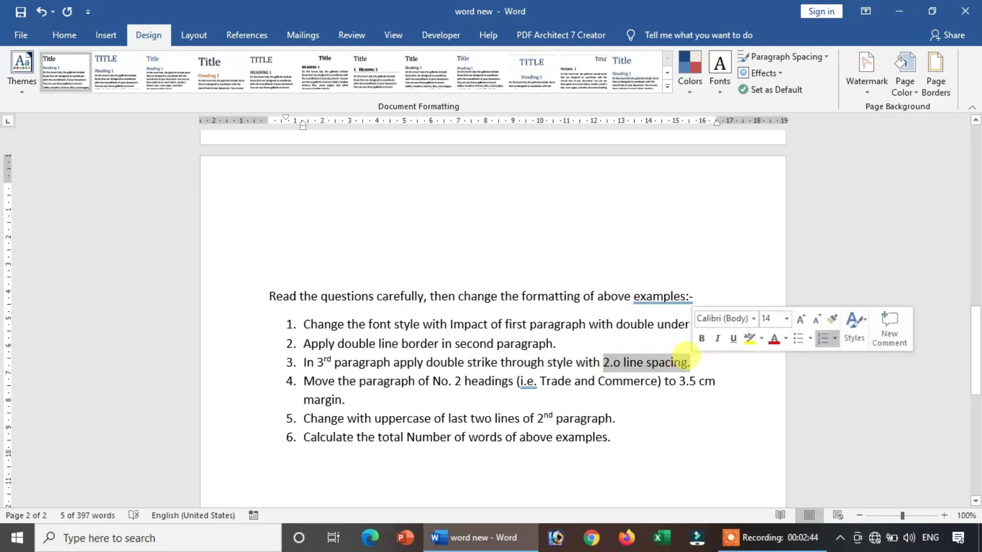
left_click(419, 381)
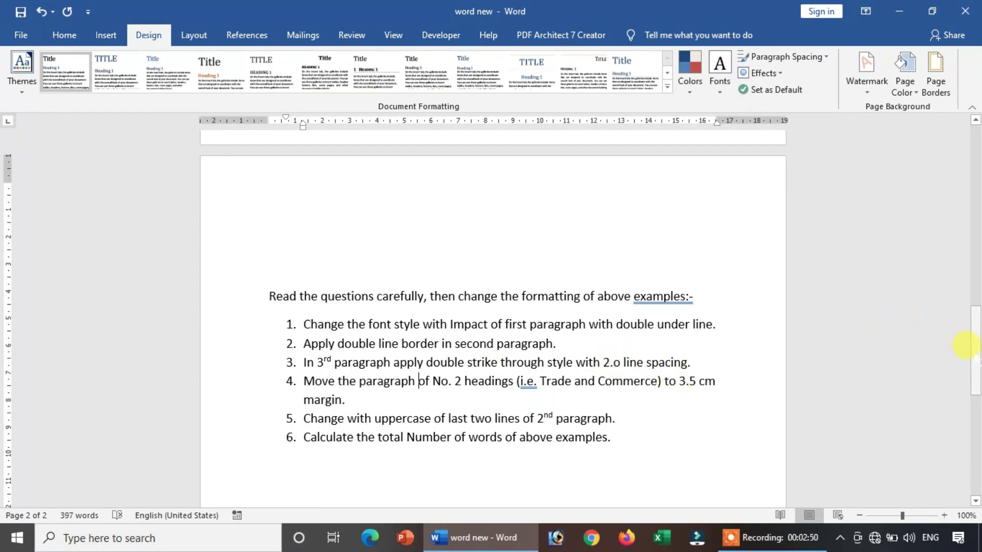
left_click_drag(966, 346, 971, 200)
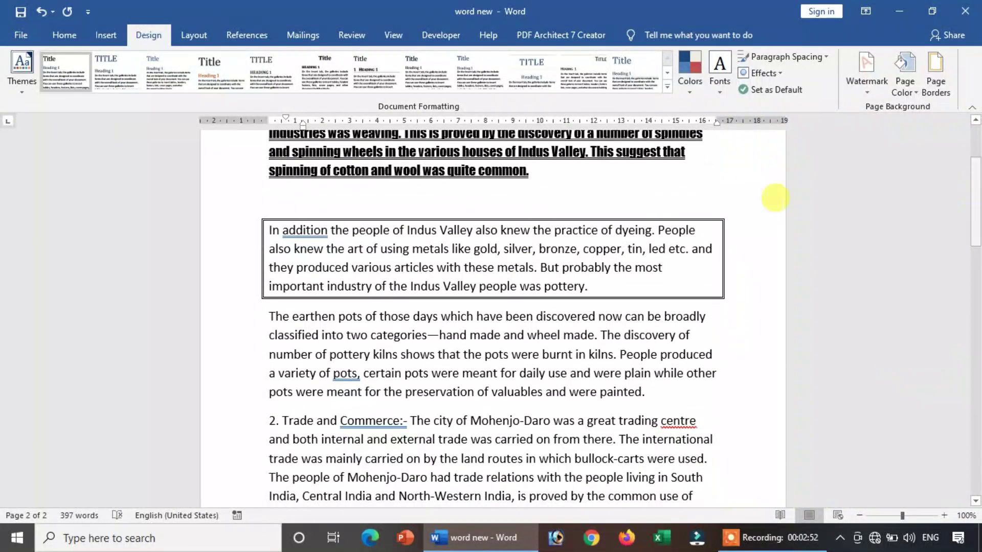
Step: Select the 'The earthen pots…' paragraph and open its Font dialog
left_click_drag(775, 198, 770, 201)
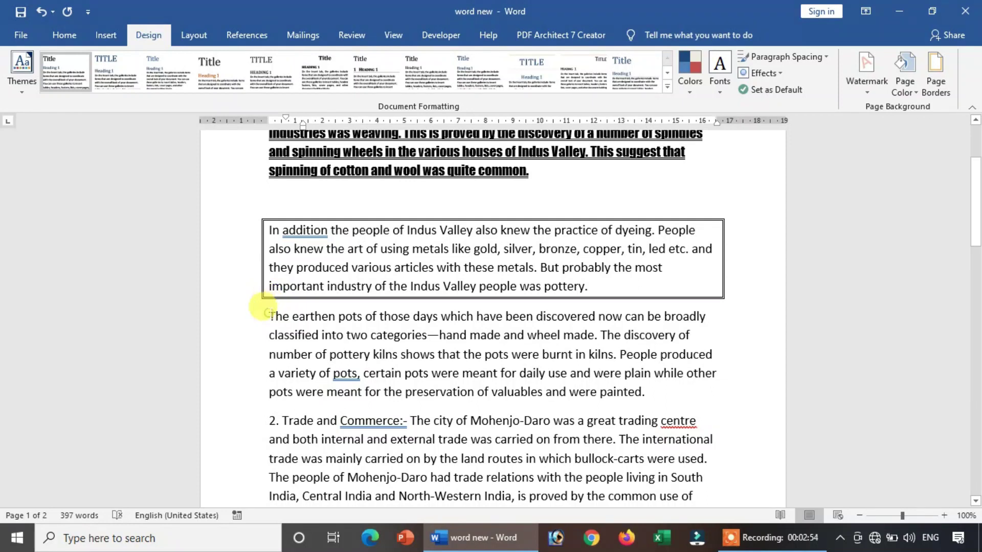
left_click_drag(263, 307, 663, 381)
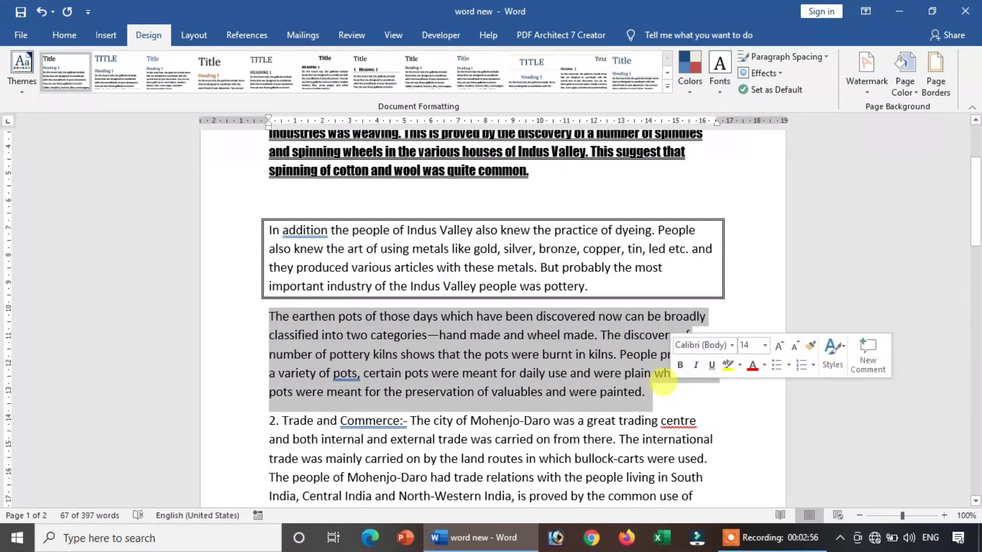
left_click(65, 35)
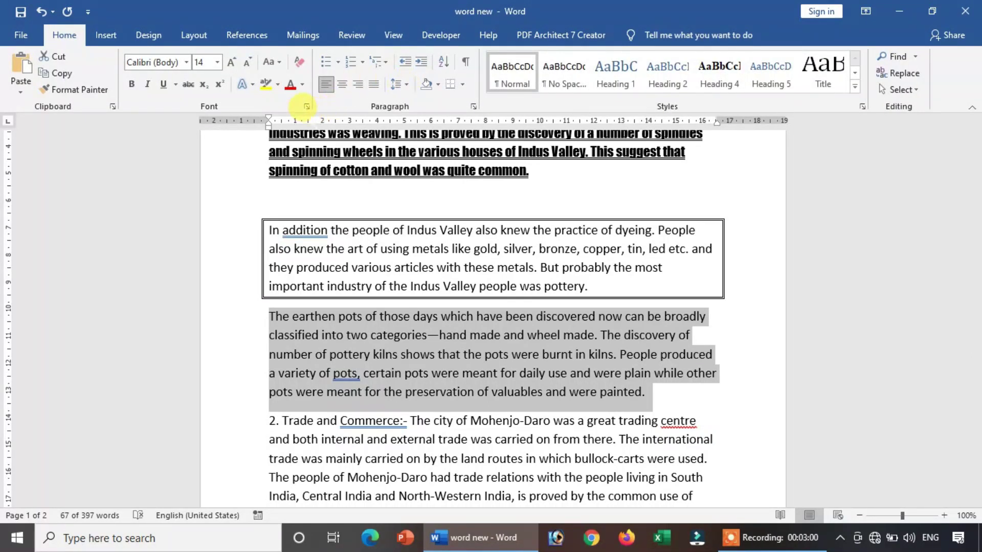
left_click(306, 106)
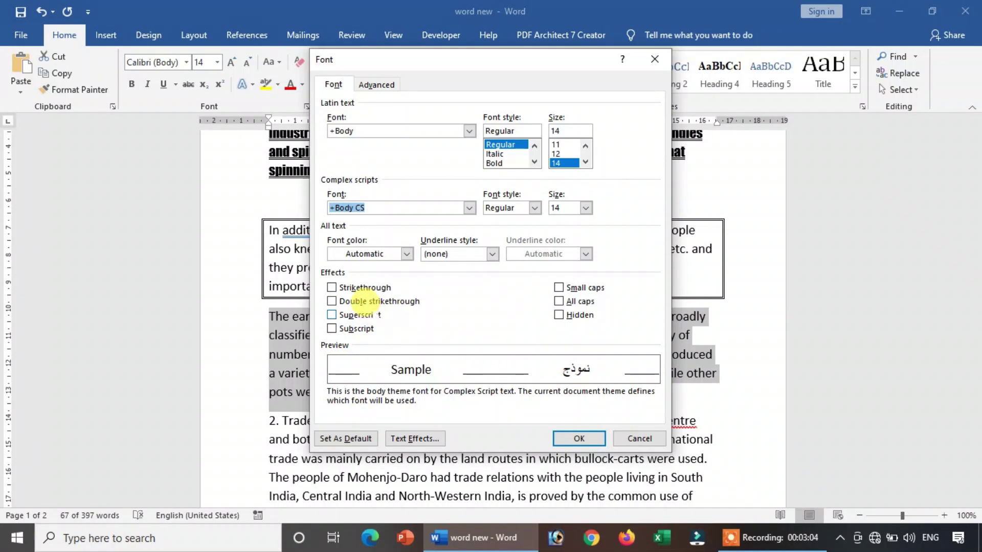
Step: Turn on Double strikethrough in the Font dialog and confirm
left_click(358, 301)
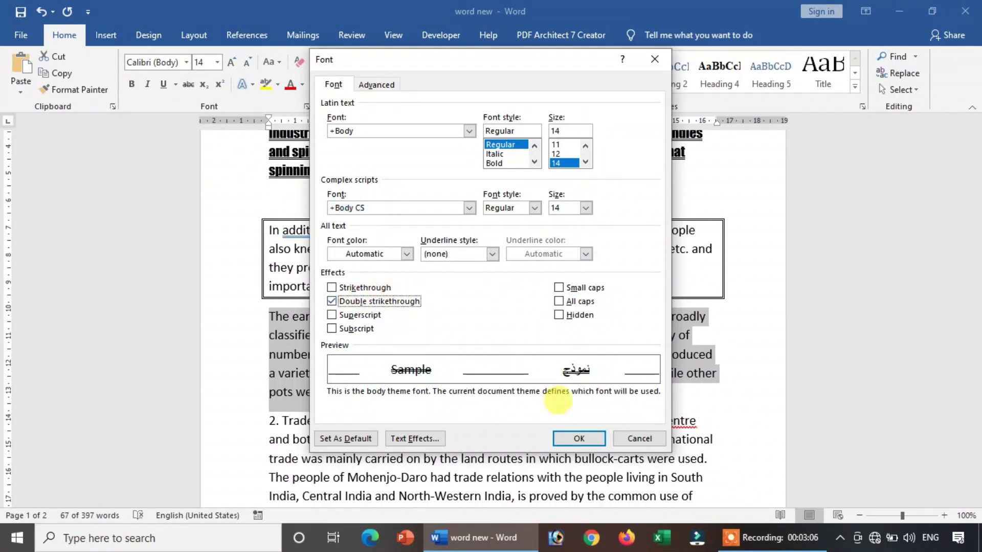
left_click(569, 434)
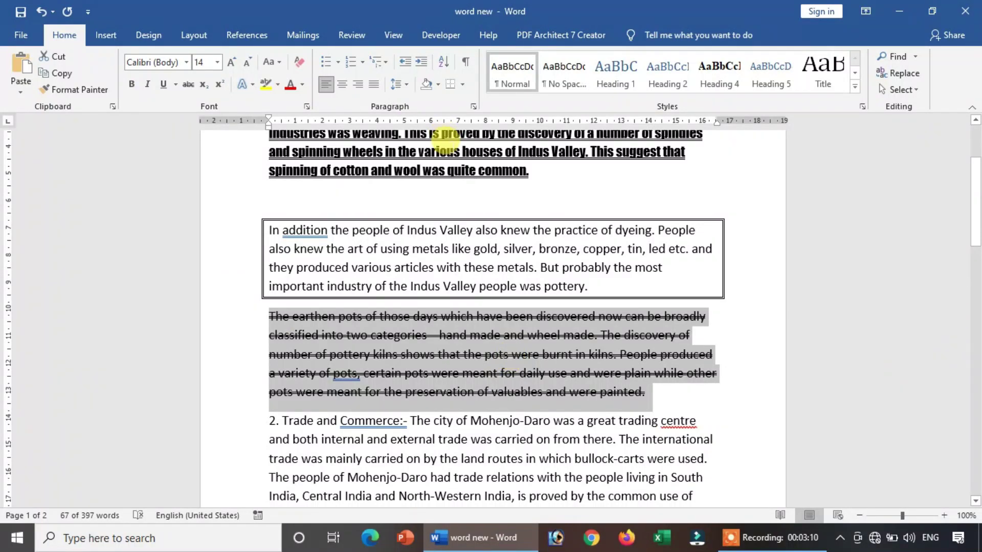
Step: Set the earthen pots paragraph to 2.0 line spacing, then run F7 and scroll through the document
left_click(401, 84)
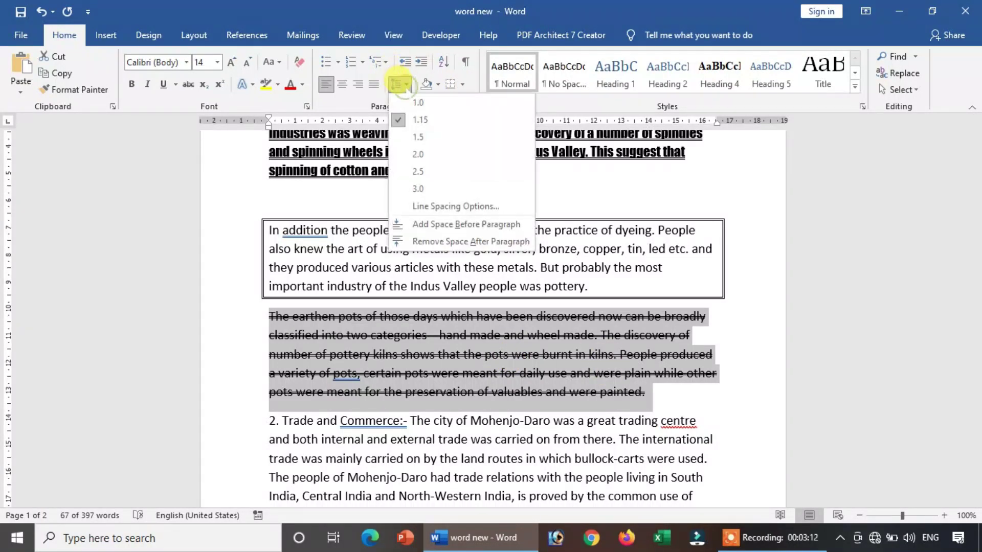
left_click(416, 155)
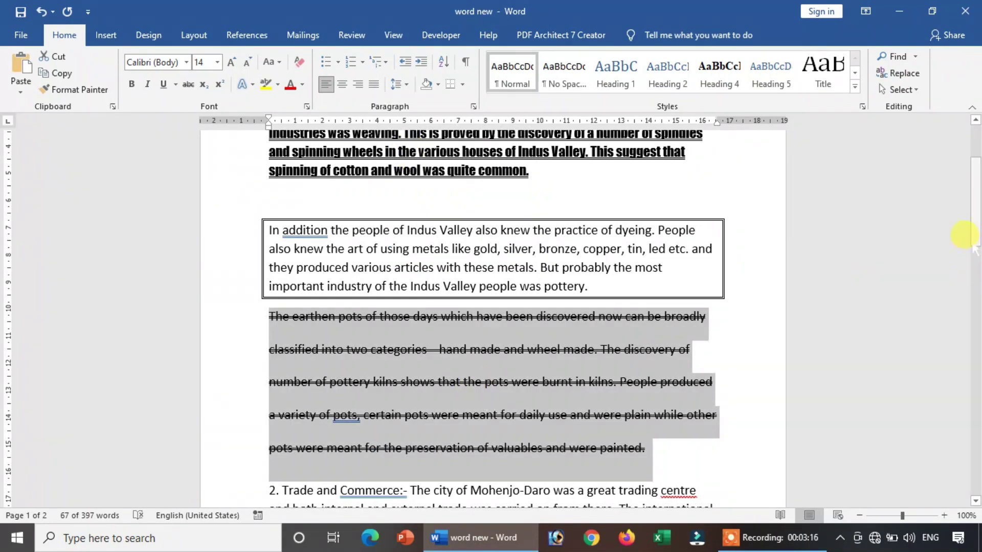
left_click_drag(968, 232, 974, 212)
key("F7")
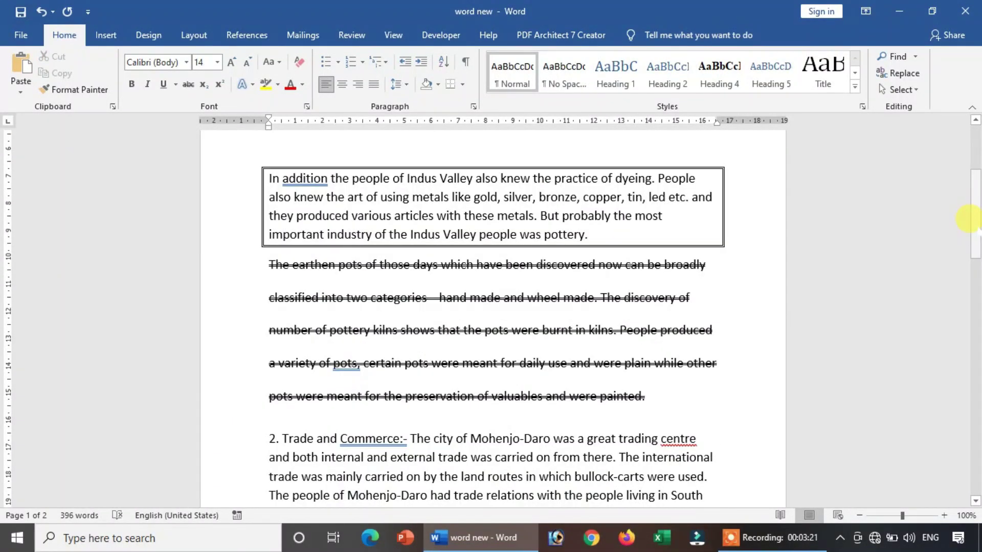
left_click_drag(968, 218, 971, 384)
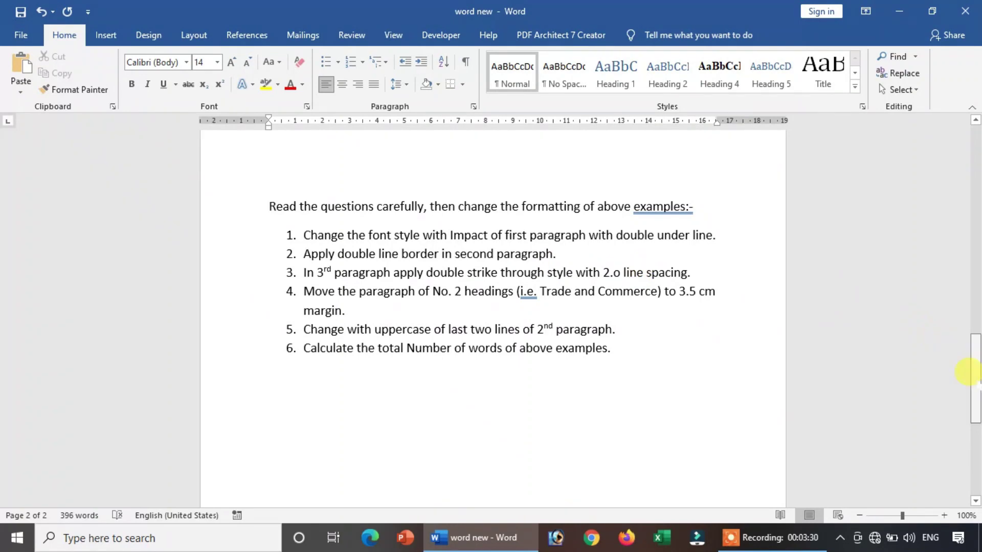
Step: Review the document and put the caret in question 4 of the exercise list
left_click_drag(970, 372, 967, 212)
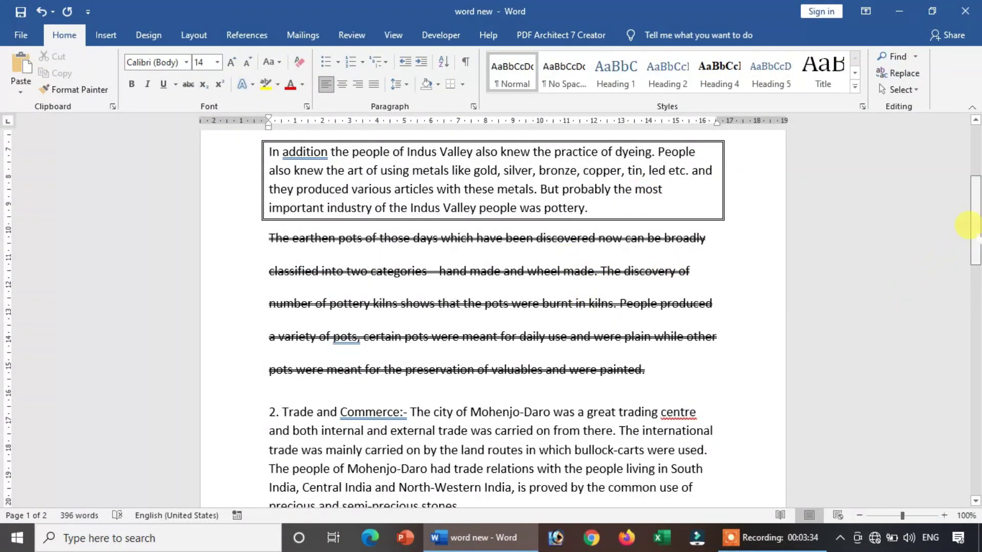
left_click_drag(971, 220, 971, 383)
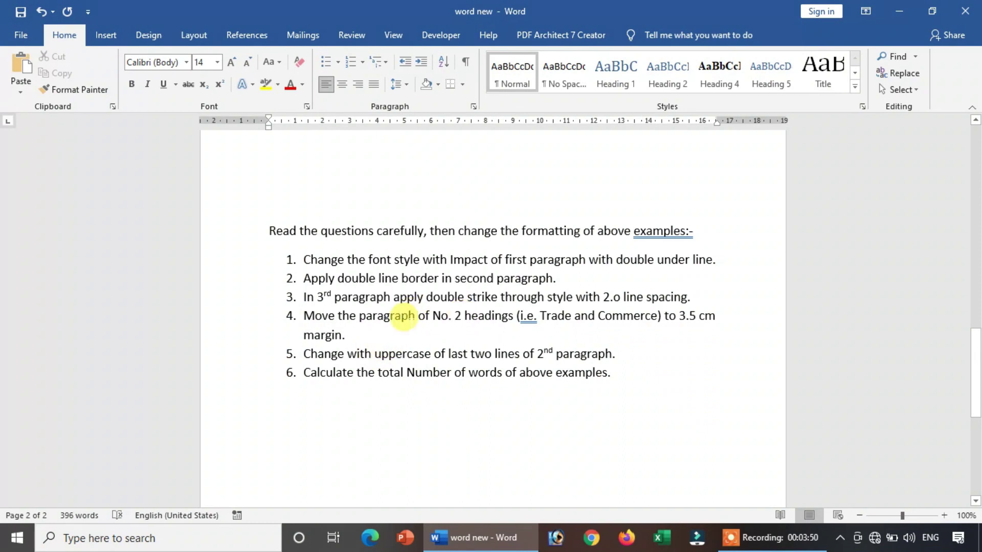
left_click(455, 315)
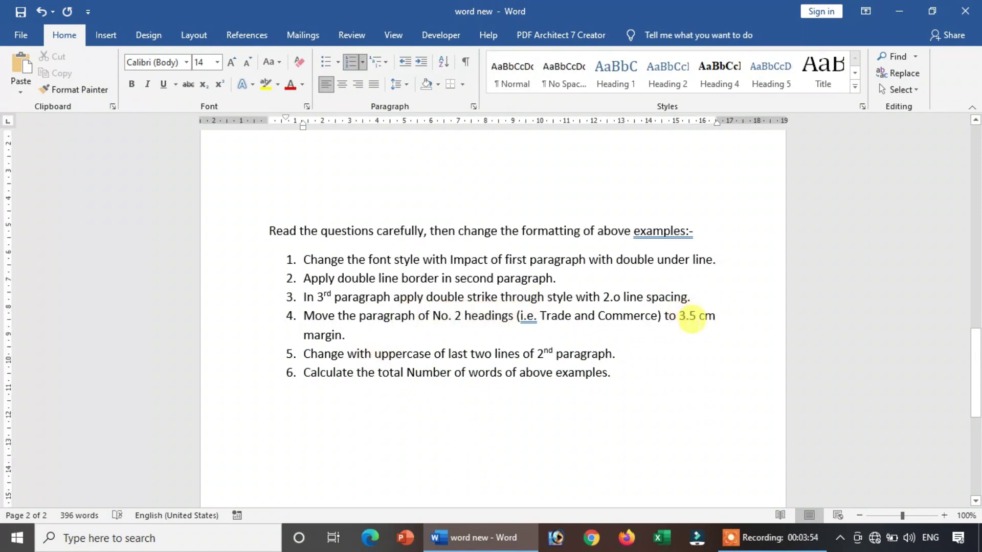
left_click_drag(970, 340, 971, 241)
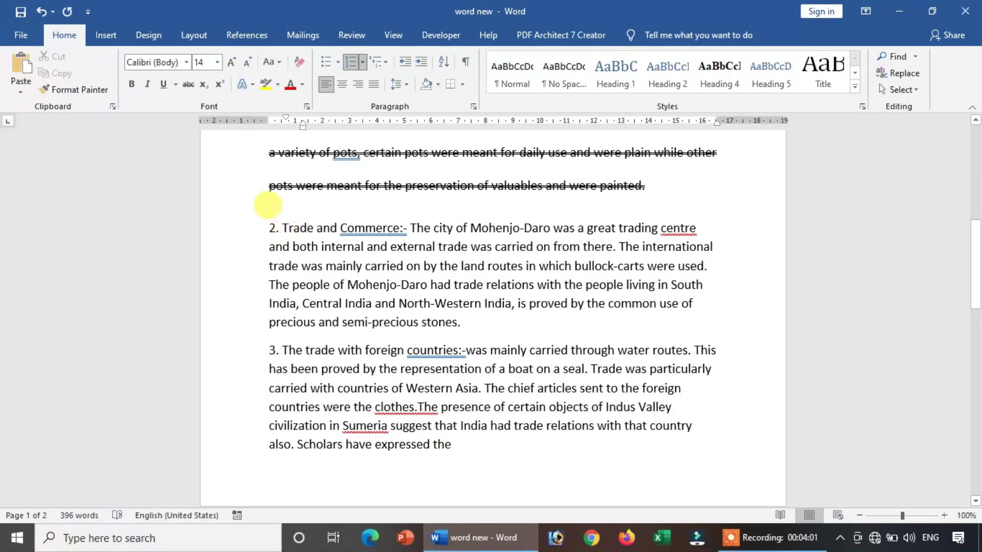
Step: Give the '2. Trade and Commerce:-' paragraph a 3.5 cm left indent
left_click(274, 218)
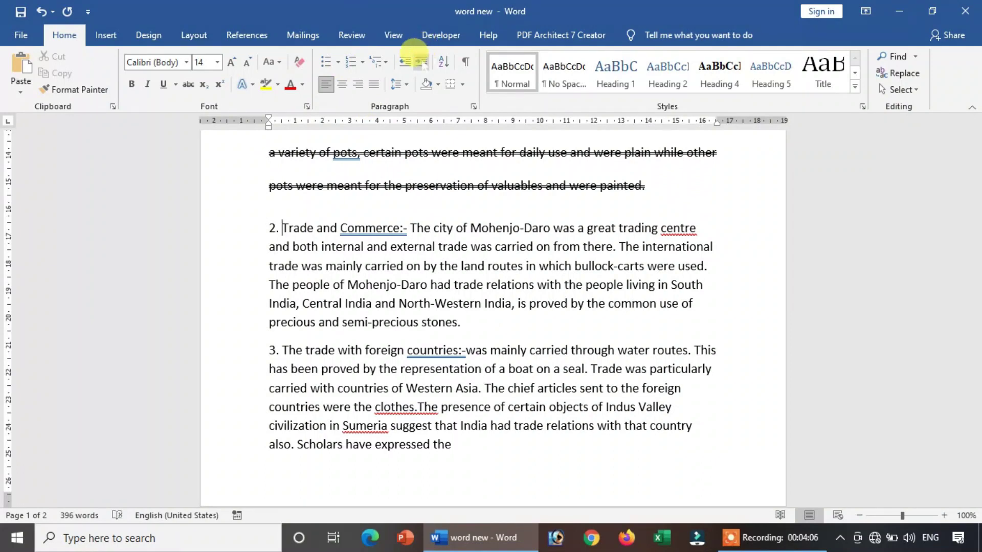
left_click(421, 61)
left_click(421, 62)
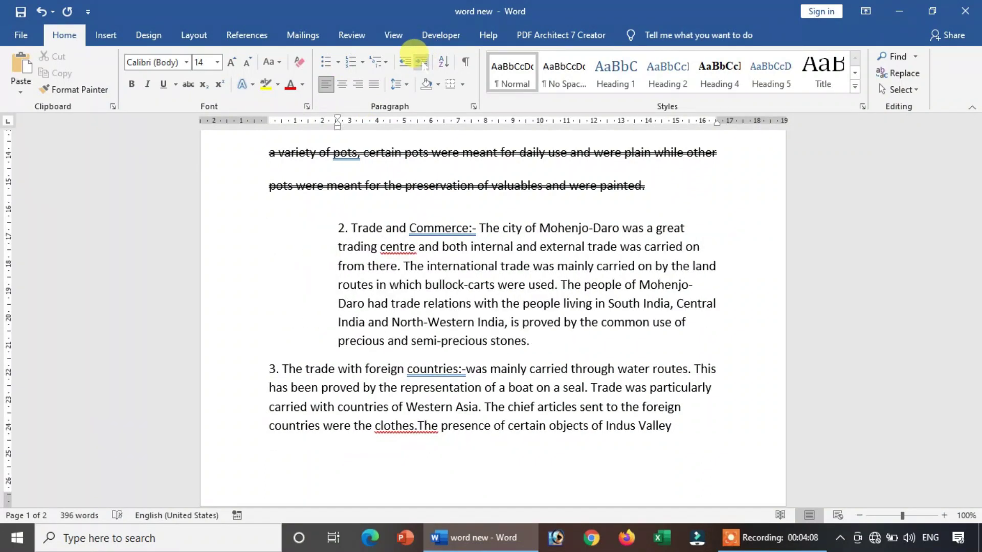
left_click(420, 62)
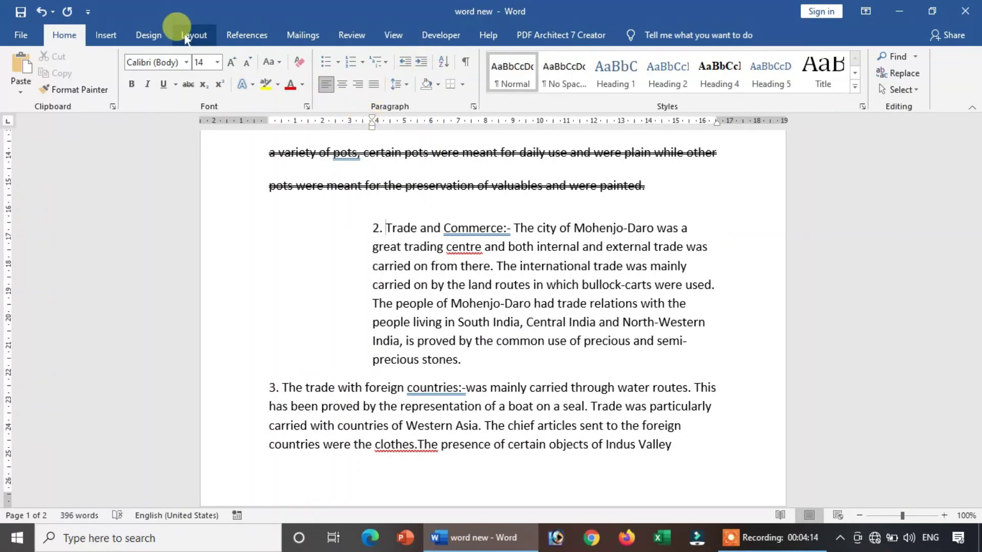
left_click(186, 37)
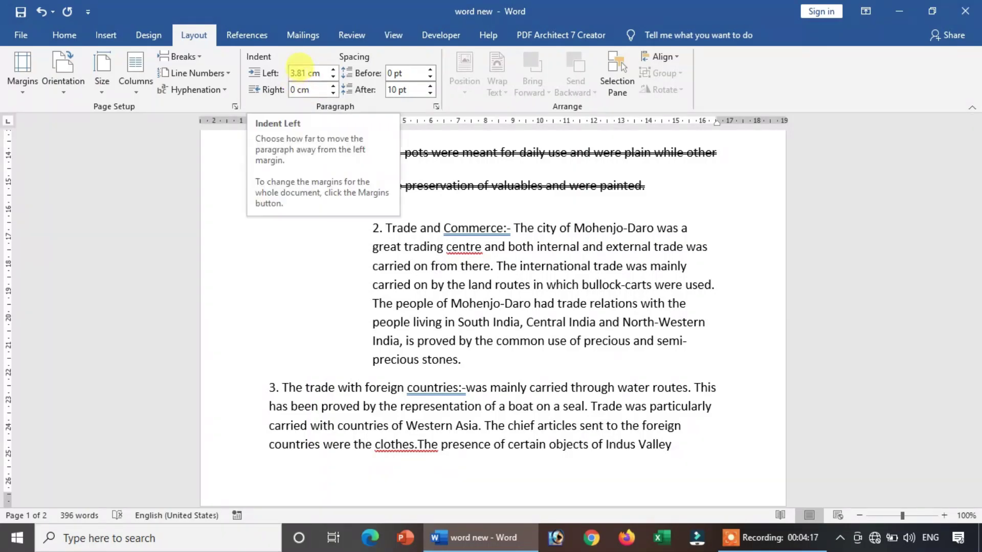
left_click(301, 70)
left_click(305, 73)
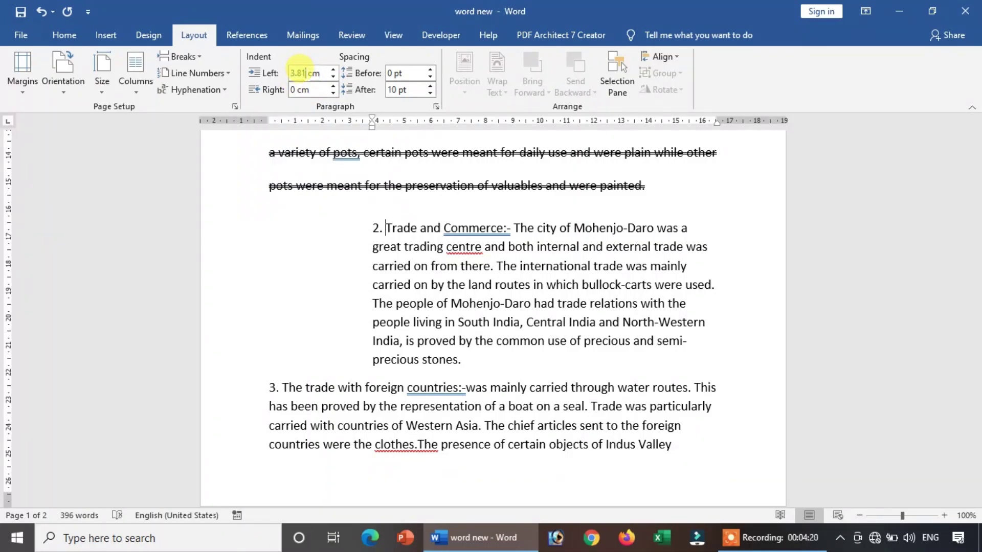
key("BackSpace")
type("5")
key("Return")
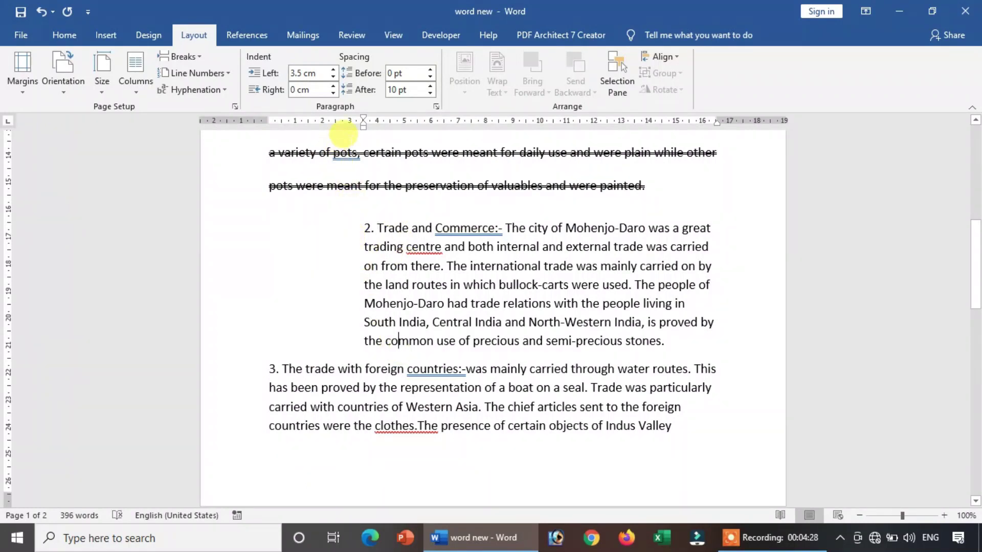
left_click(399, 341)
left_click_drag(974, 278, 972, 407)
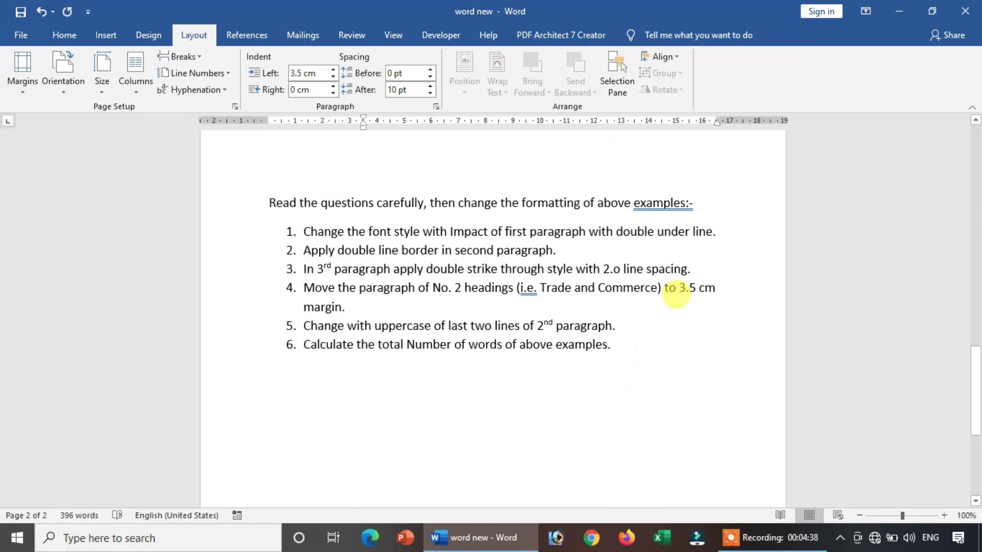
left_click(64, 34)
scroll(605, 268, "up", 3)
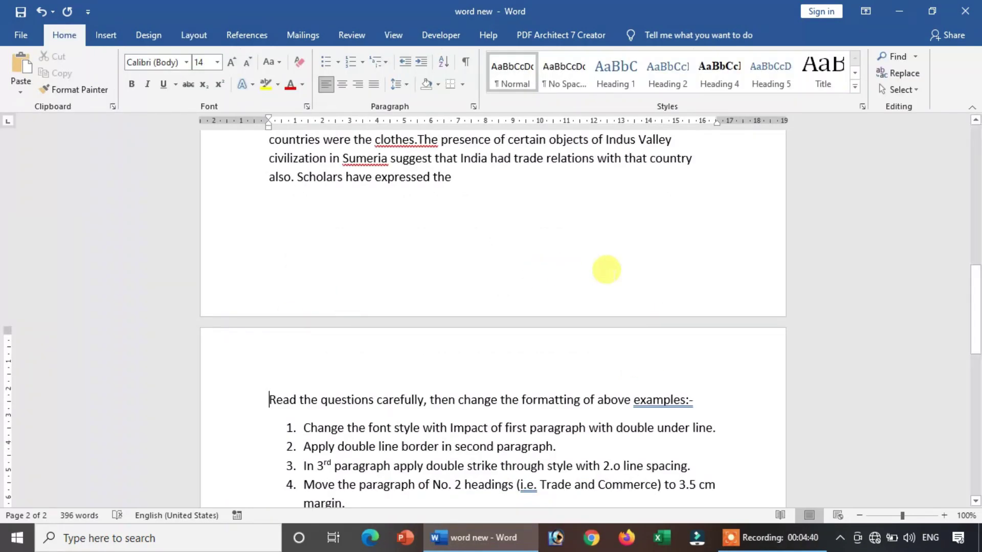
left_click_drag(974, 312, 974, 358)
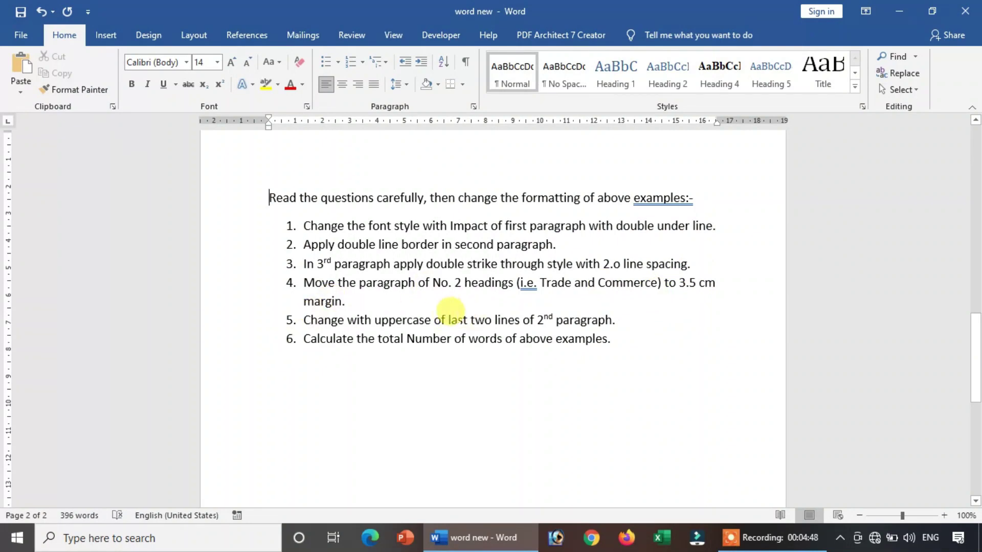
left_click_drag(435, 318, 560, 317)
left_click(543, 320)
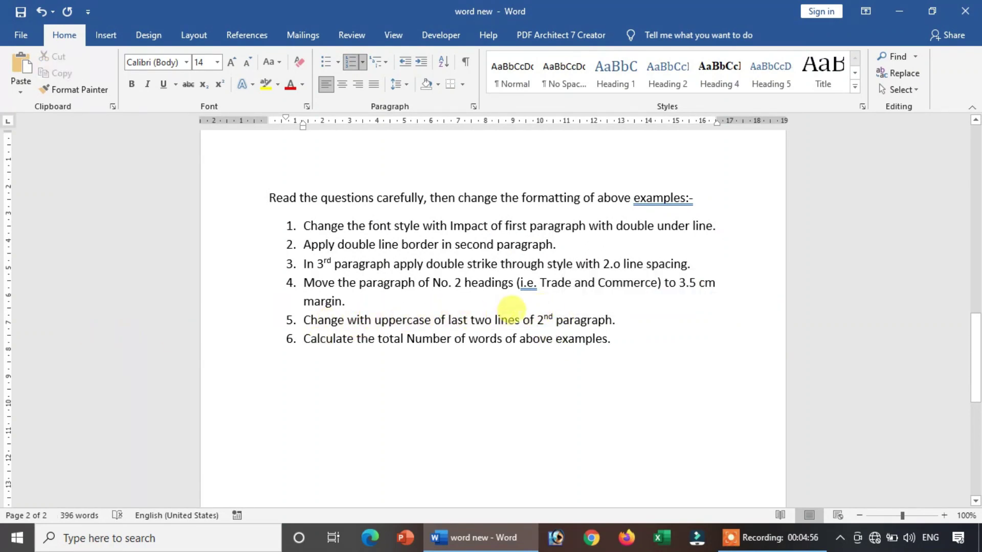
left_click_drag(968, 321, 972, 154)
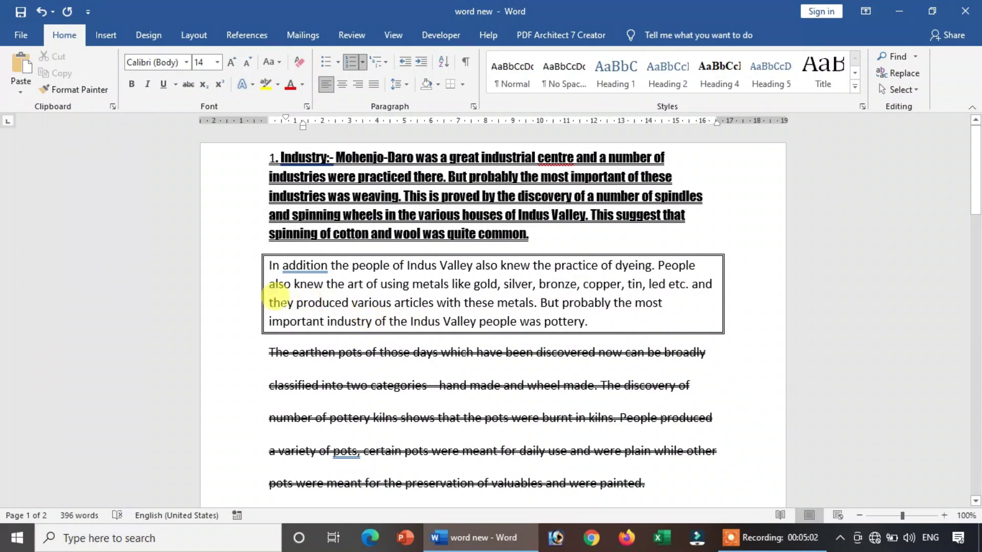
Step: Change the last two lines of the boxed 'In addition…' paragraph to UPPERCASE
left_click_drag(268, 296, 609, 313)
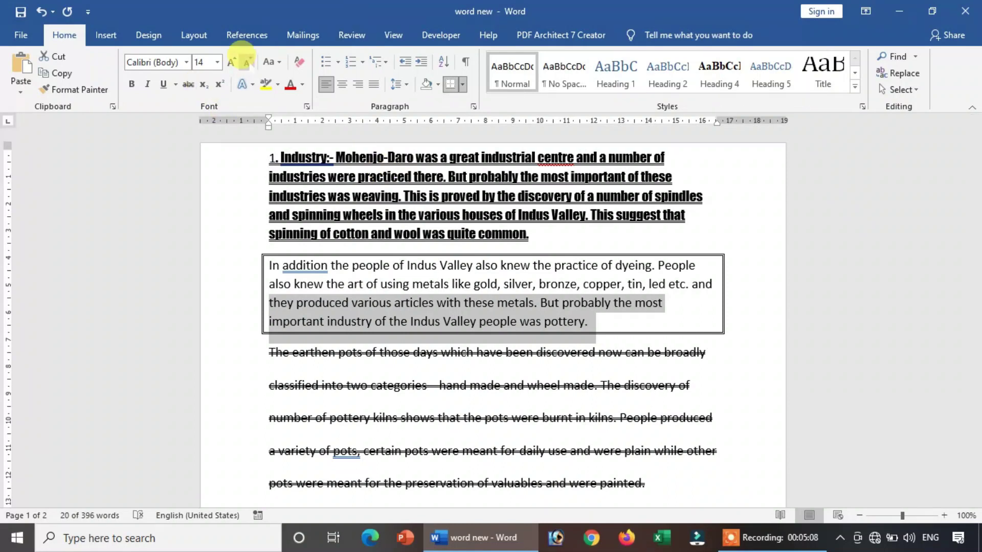
left_click(274, 61)
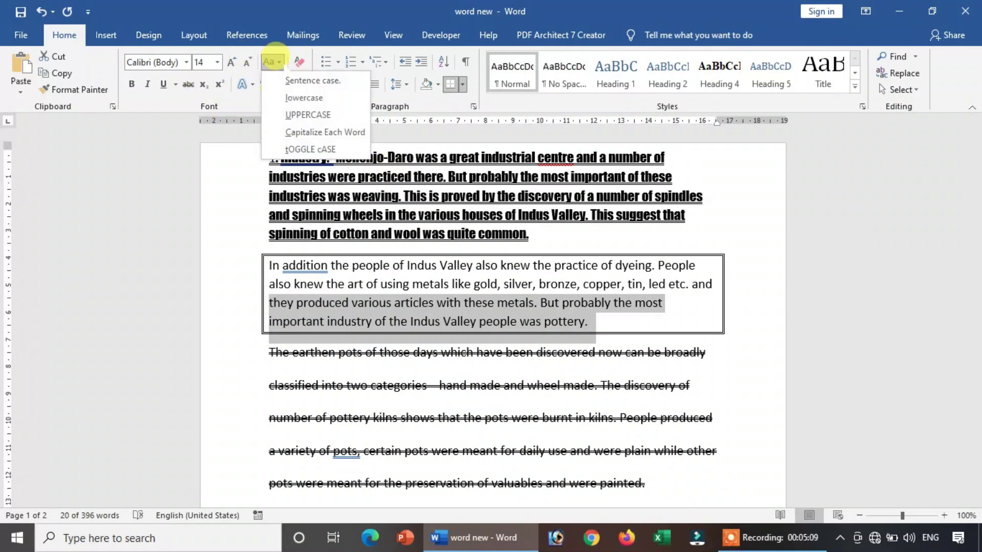
left_click(294, 115)
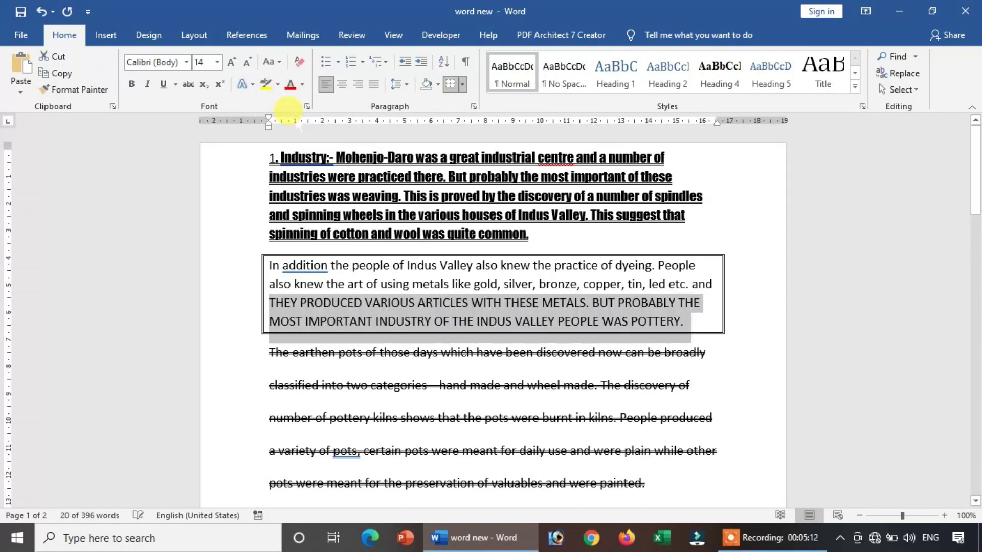
left_click(659, 280)
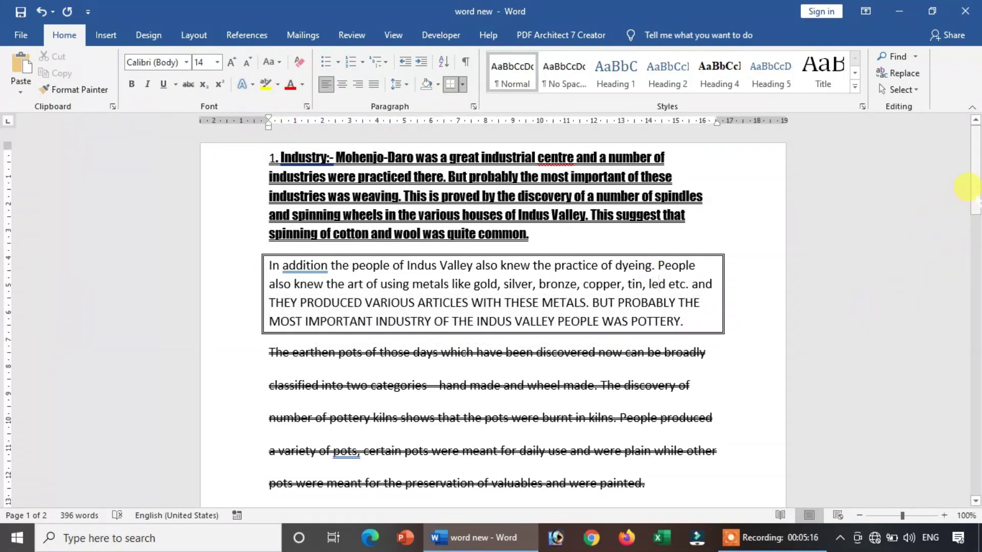
left_click_drag(974, 198, 974, 370)
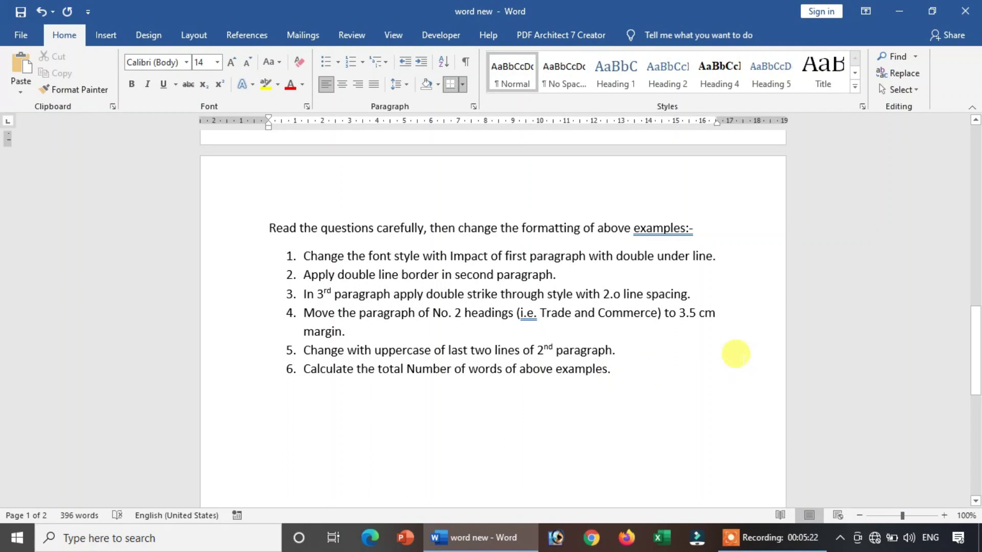
Step: Select the example text from the Industry paragraph down, showing 313 of 396 words
left_click_drag(408, 370, 505, 358)
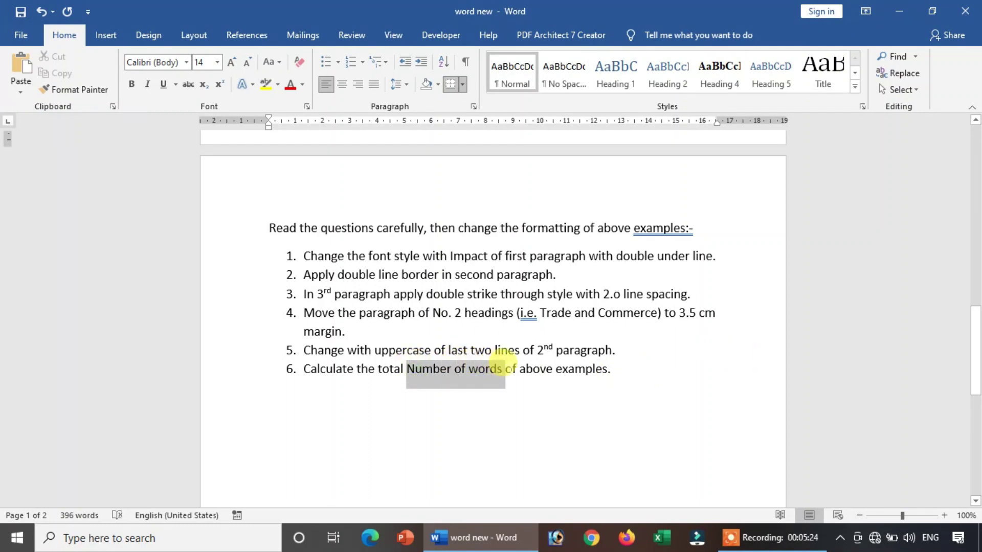
left_click(672, 376)
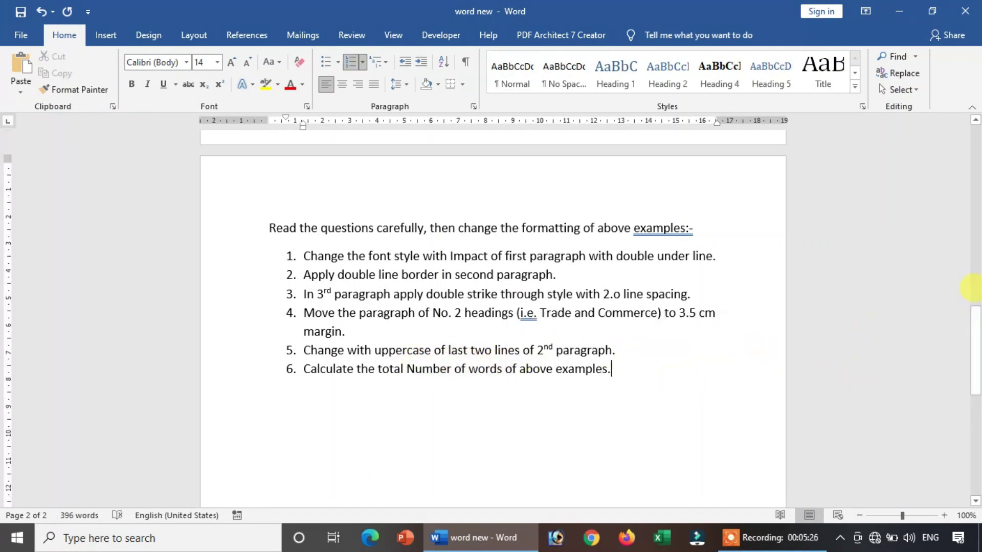
scroll(972, 333, "up", 10)
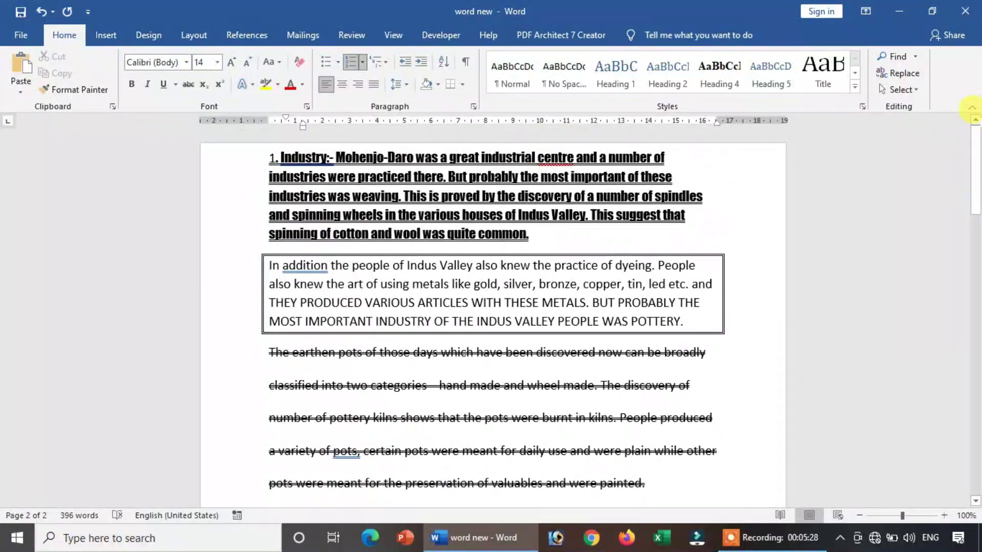
left_click_drag(277, 157, 522, 327)
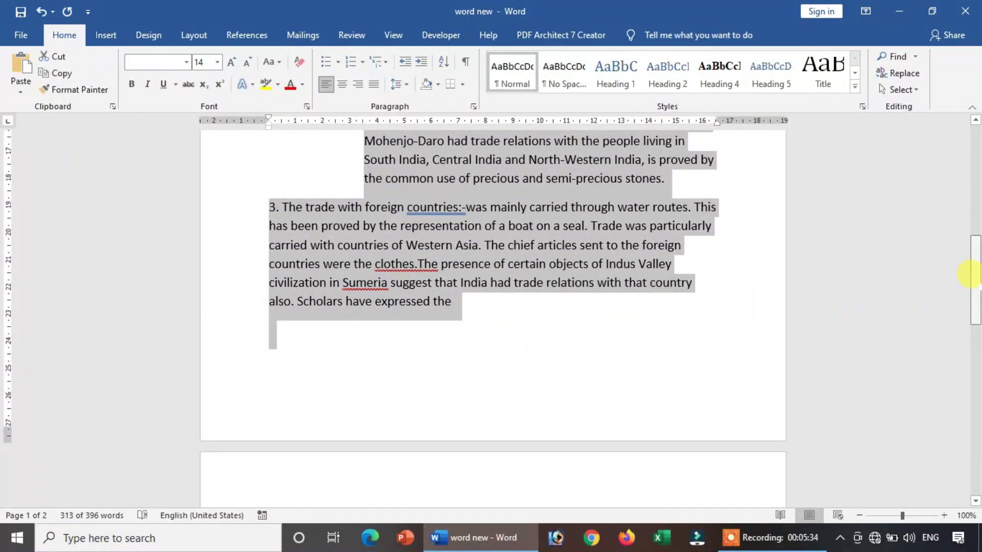
left_click_drag(975, 276, 972, 183)
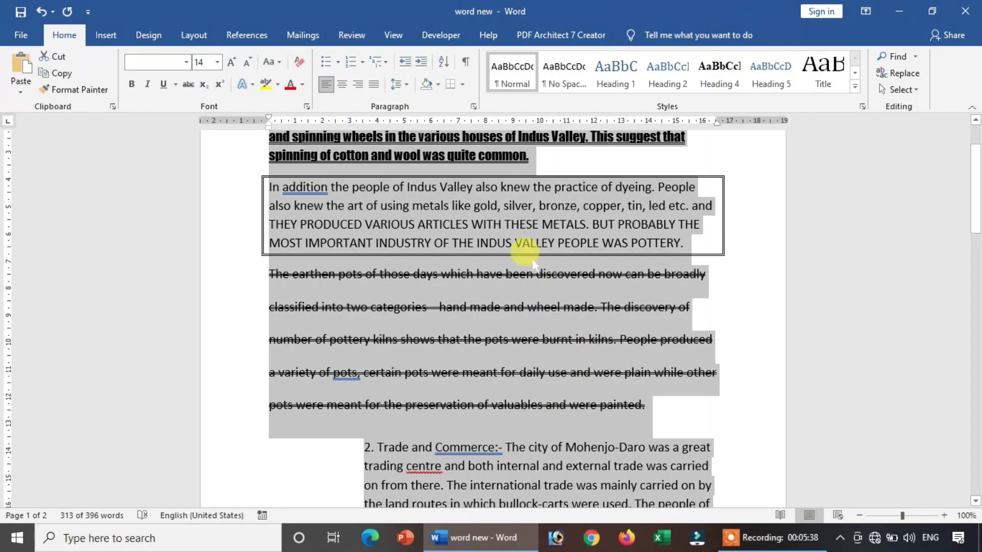
Step: Check the Review word count for the selected examples, which shows 313 words
left_click(352, 32)
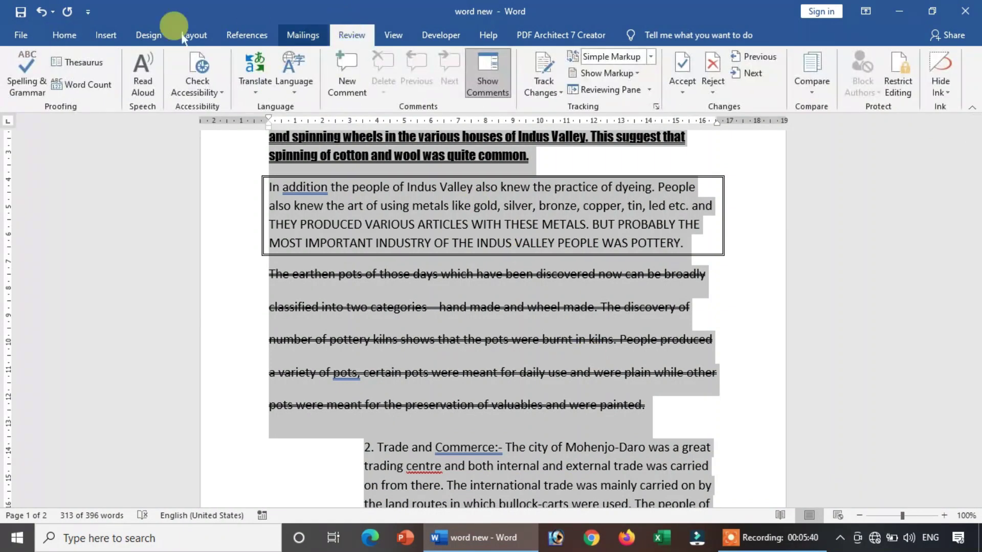
left_click(82, 84)
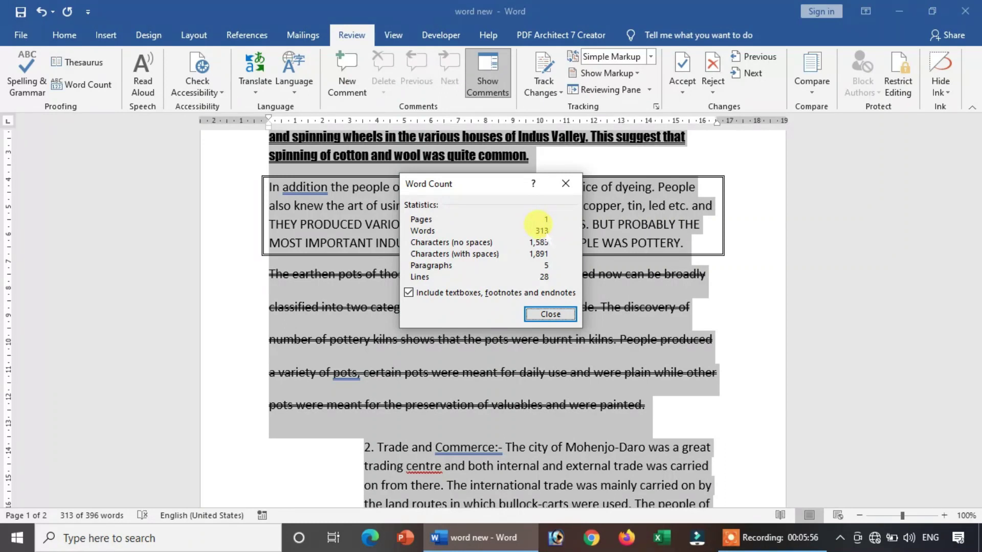
key("F9")
key("F9")
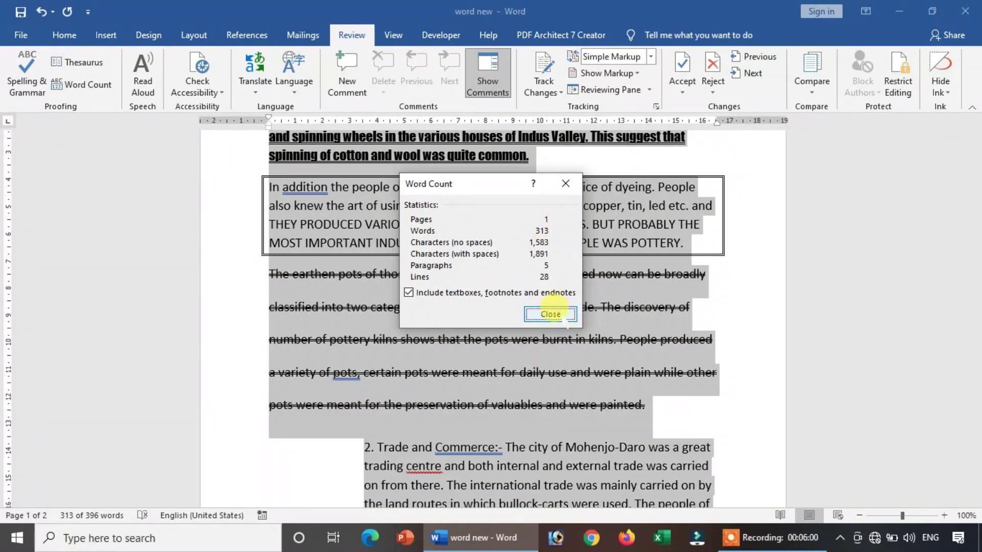
left_click(550, 314)
Step: Replace the full stop after 'examples' in question 6 with wording ending 'e.i. Total No of words:'
left_click(563, 311)
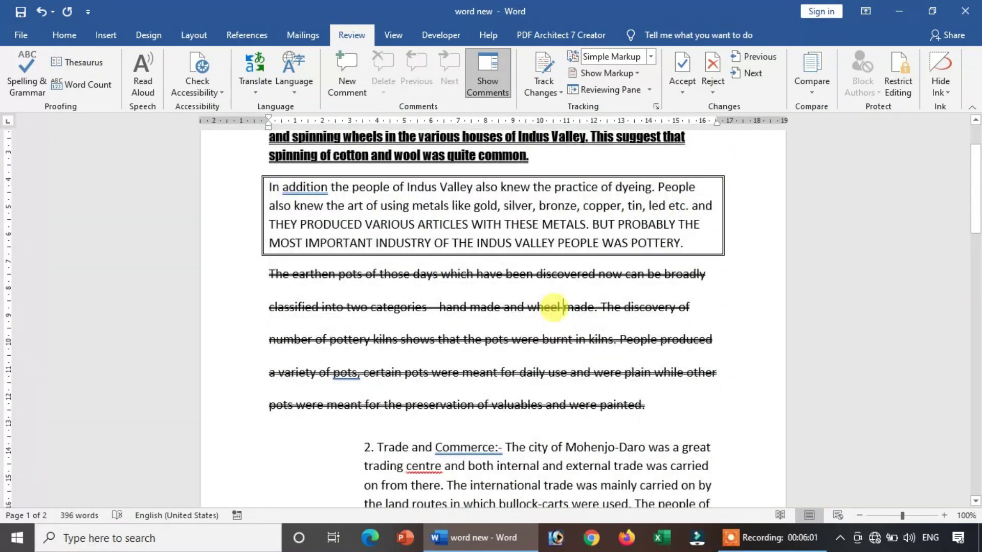
left_click_drag(970, 205, 972, 337)
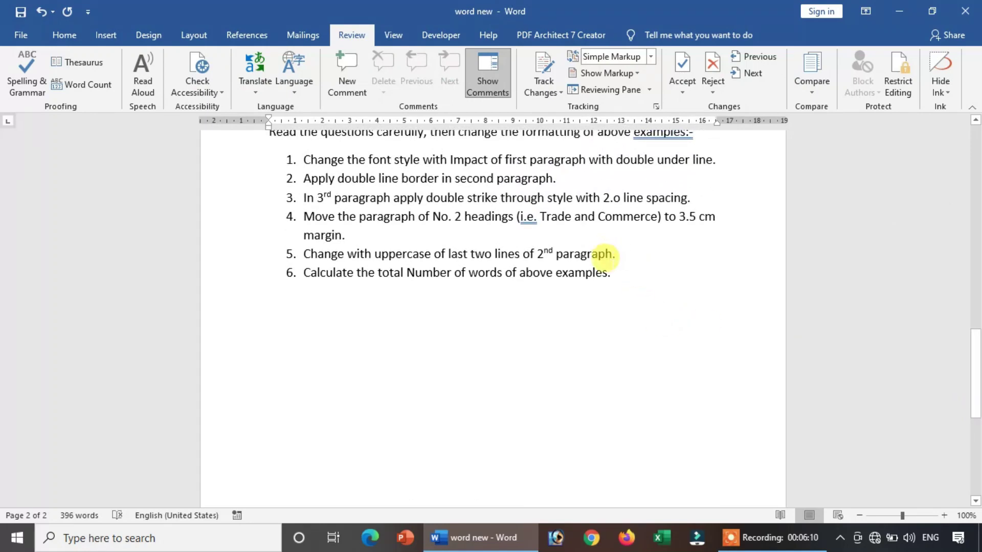
left_click(611, 267)
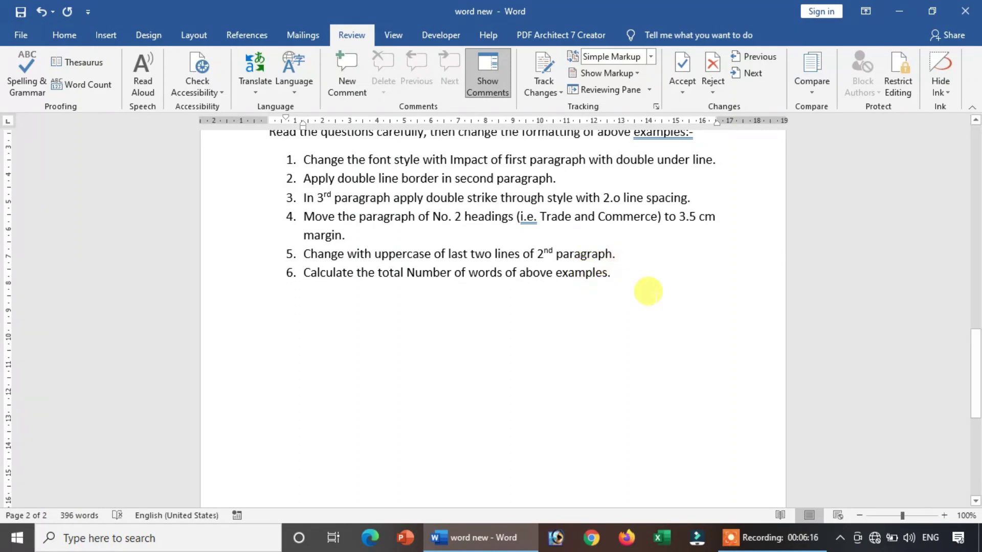
key("BackSpace")
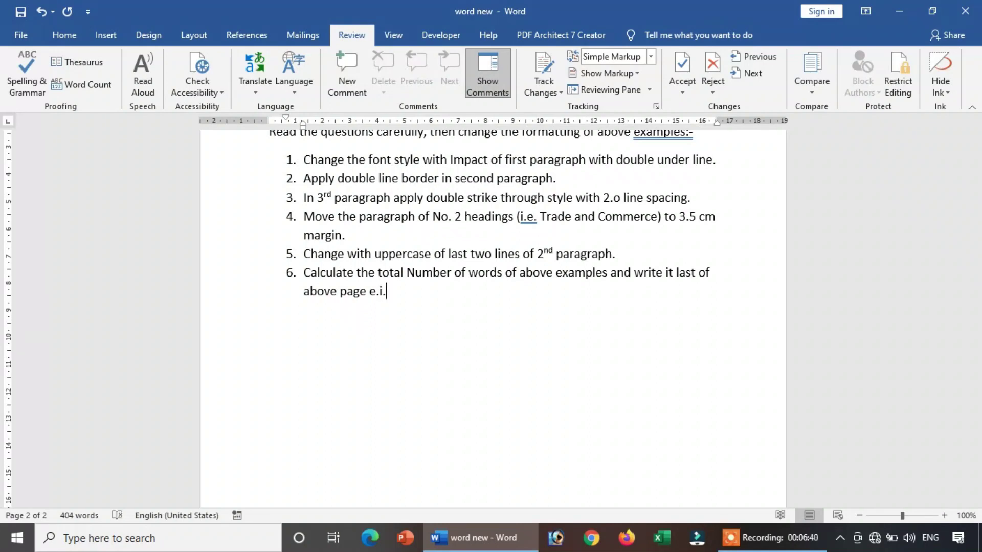
type("Total No of words:")
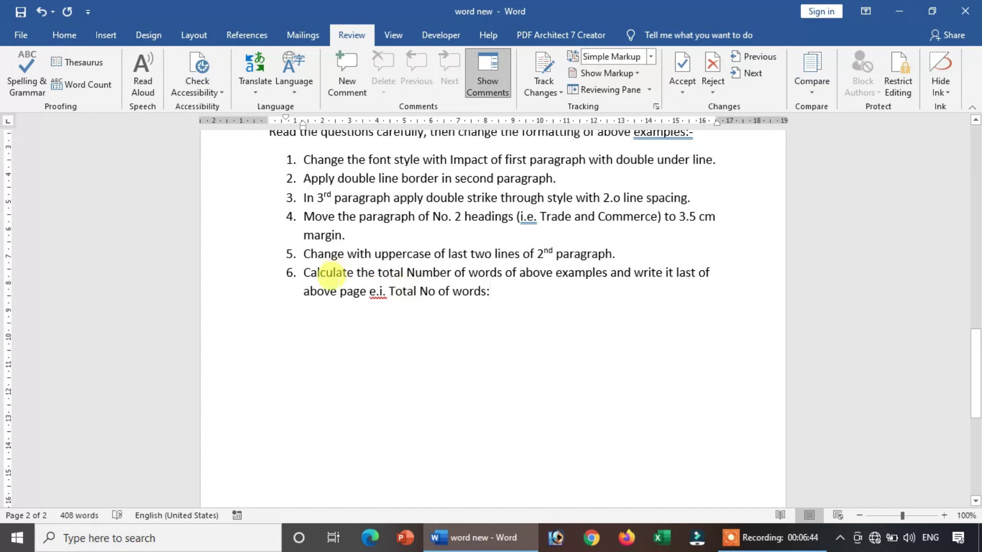
left_click_drag(389, 286, 485, 290)
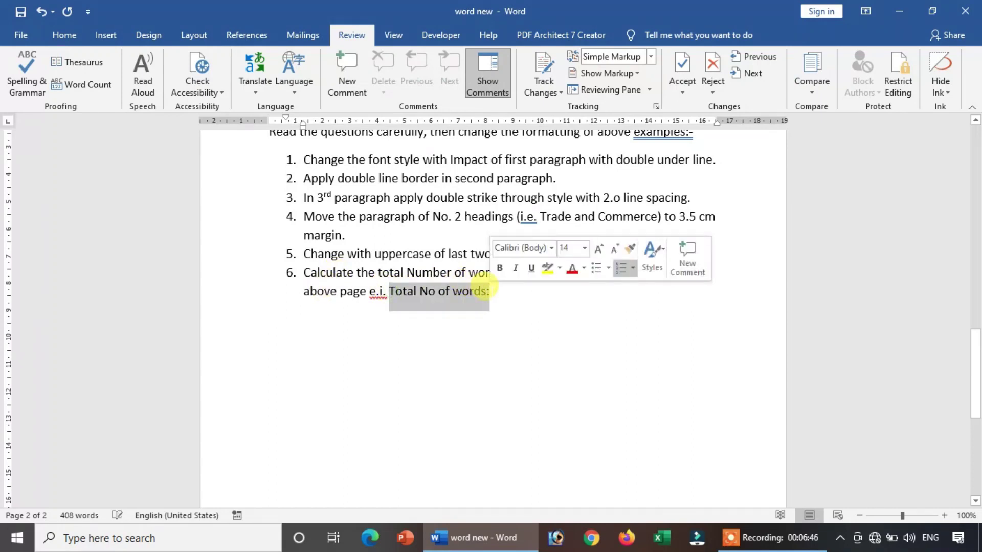
key("Right")
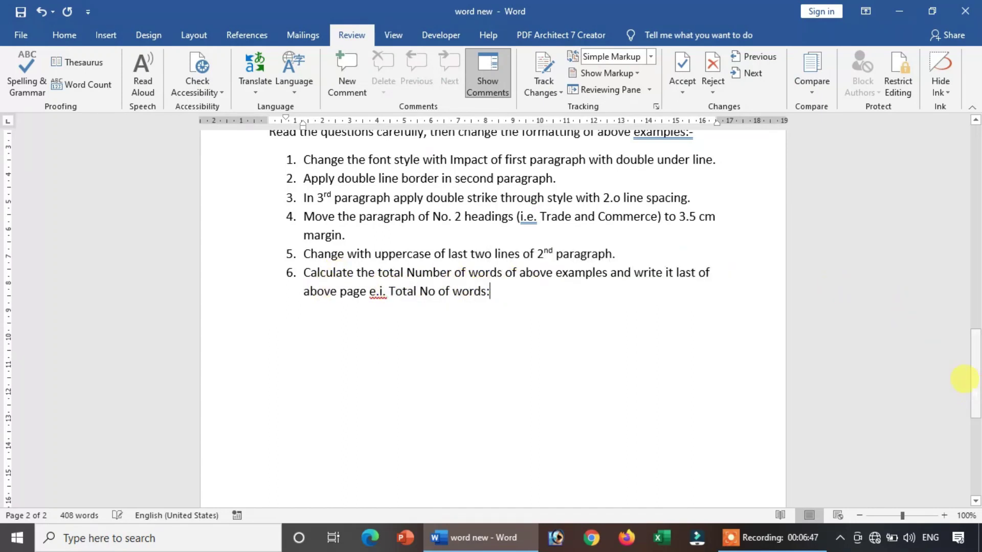
left_click_drag(963, 377, 492, 378)
Step: Add a new line 'Total No of words: 313' below the foreign-trade paragraph ending 'expressed the'
left_click(498, 356)
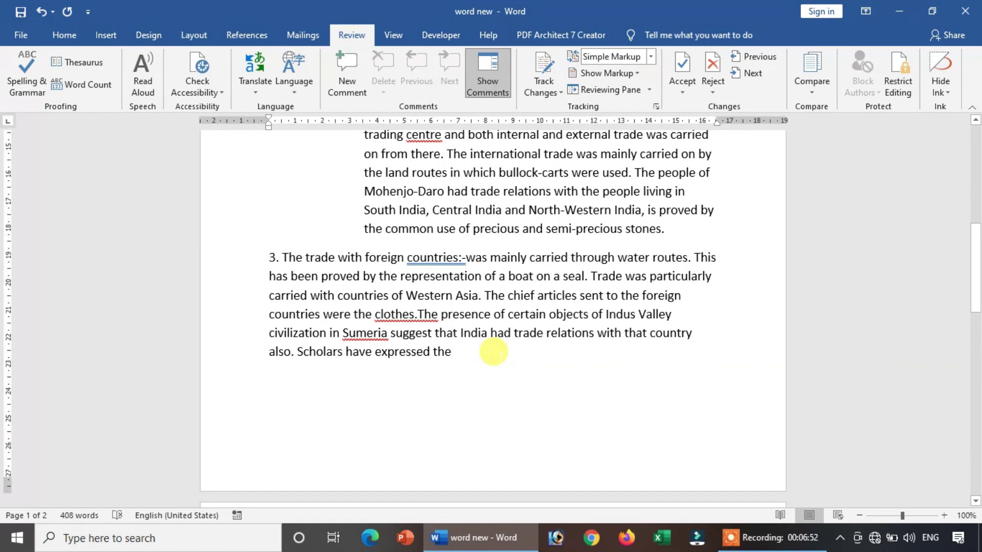
key("Return")
key("Return")
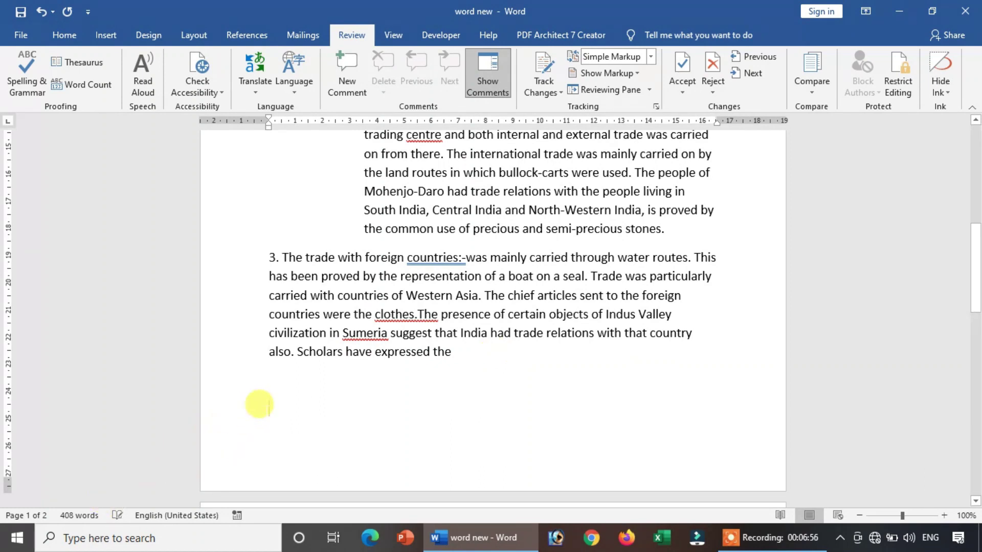
type("Total No o")
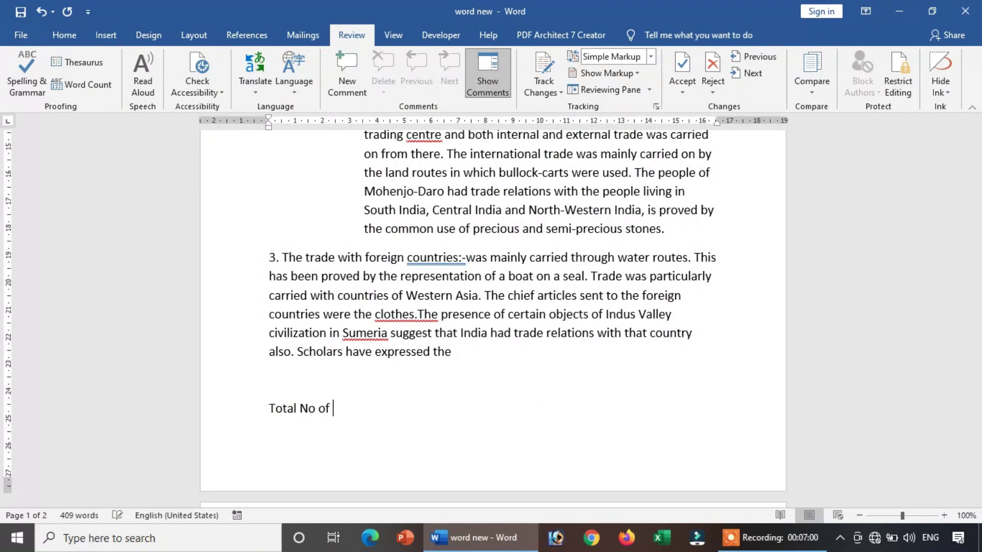
type("f words: 313")
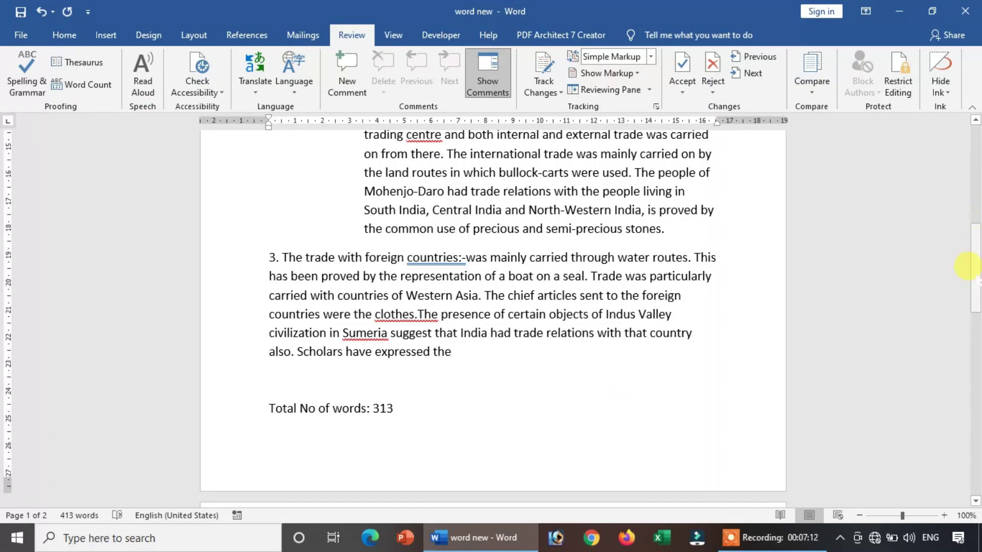
left_click_drag(966, 276, 975, 338)
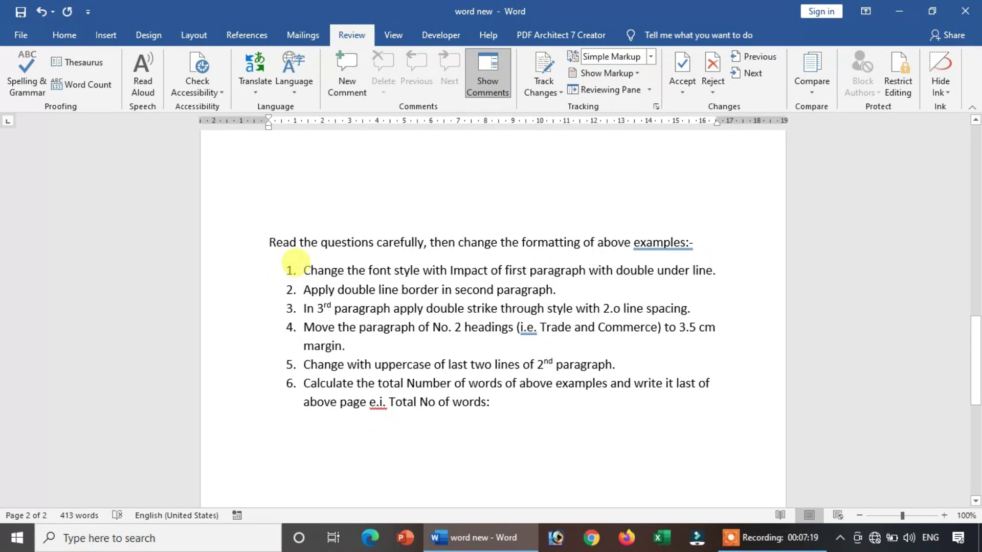
left_click_drag(296, 263, 496, 404)
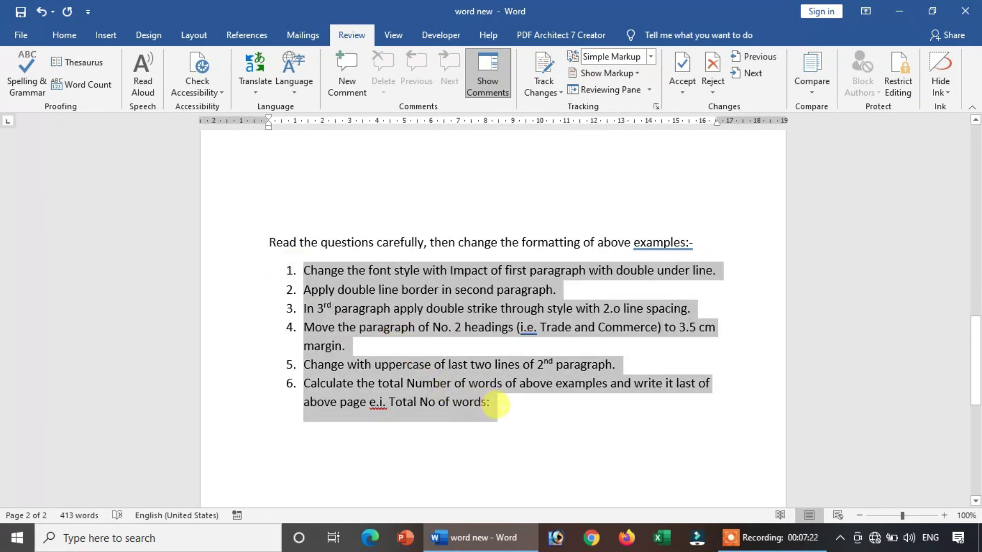
left_click(494, 403)
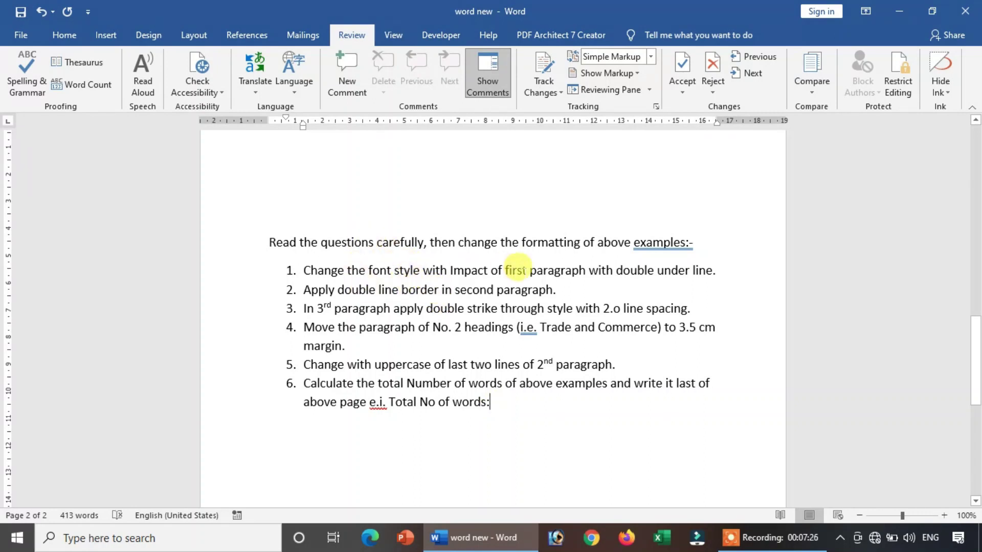
left_click_drag(529, 269, 574, 270)
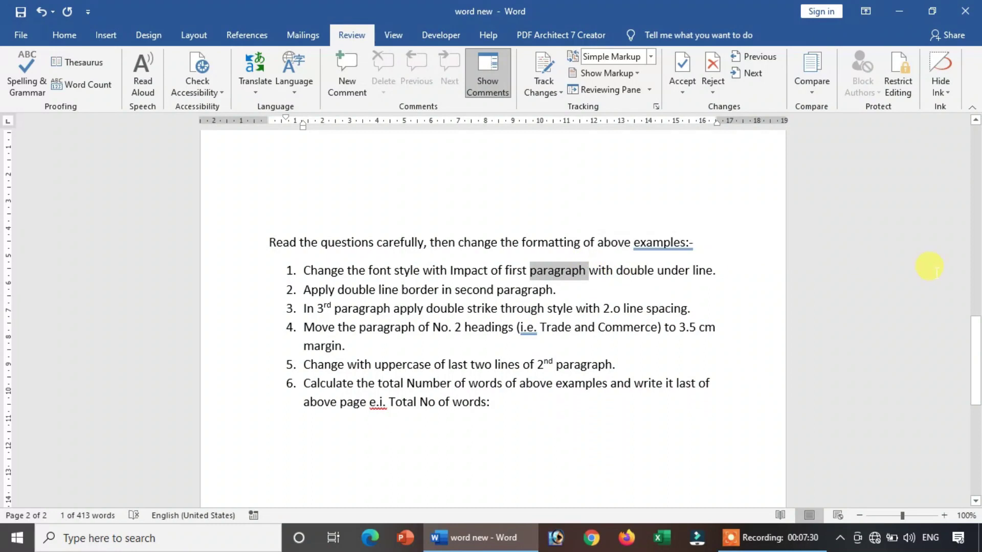
left_click_drag(972, 365, 971, 162)
left_click(738, 236)
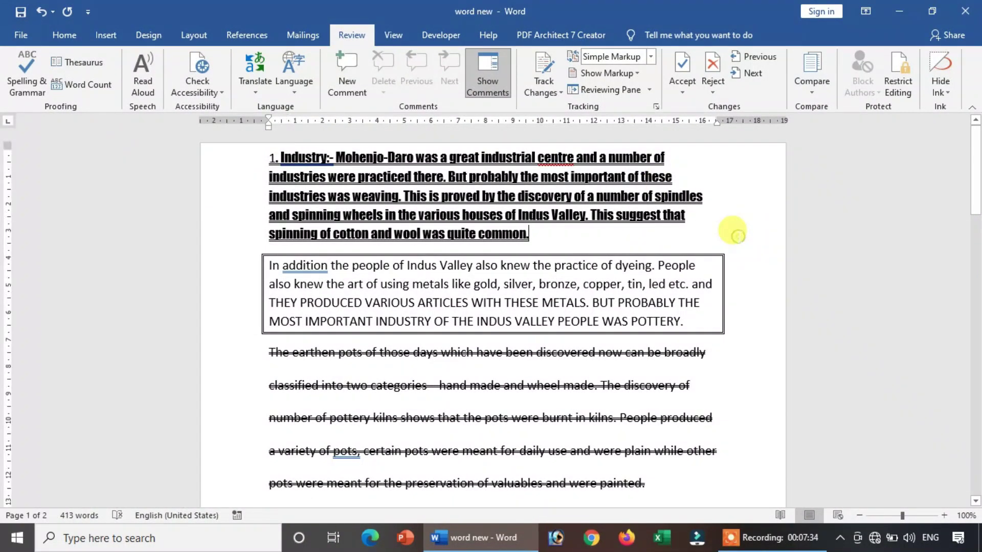
key("F10")
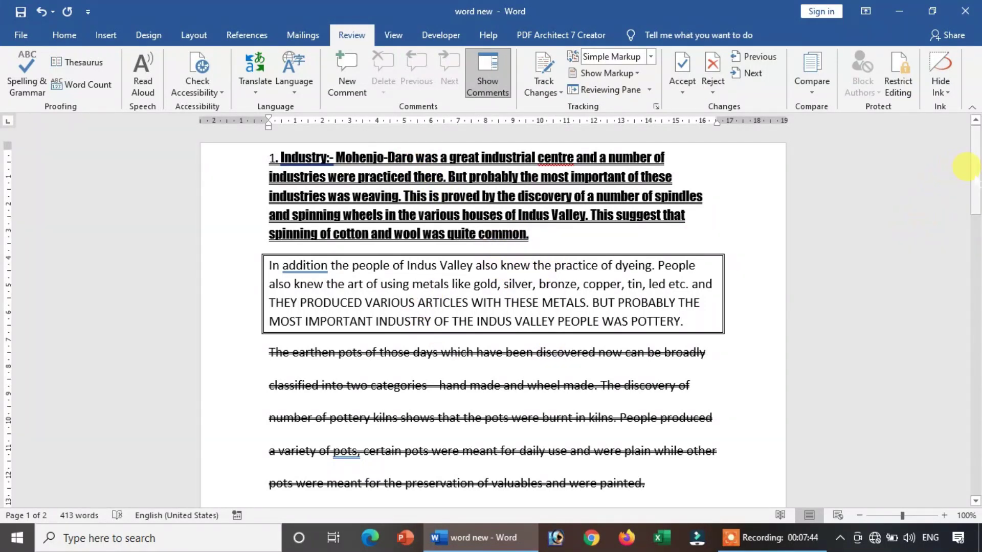
left_click_drag(974, 166, 974, 189)
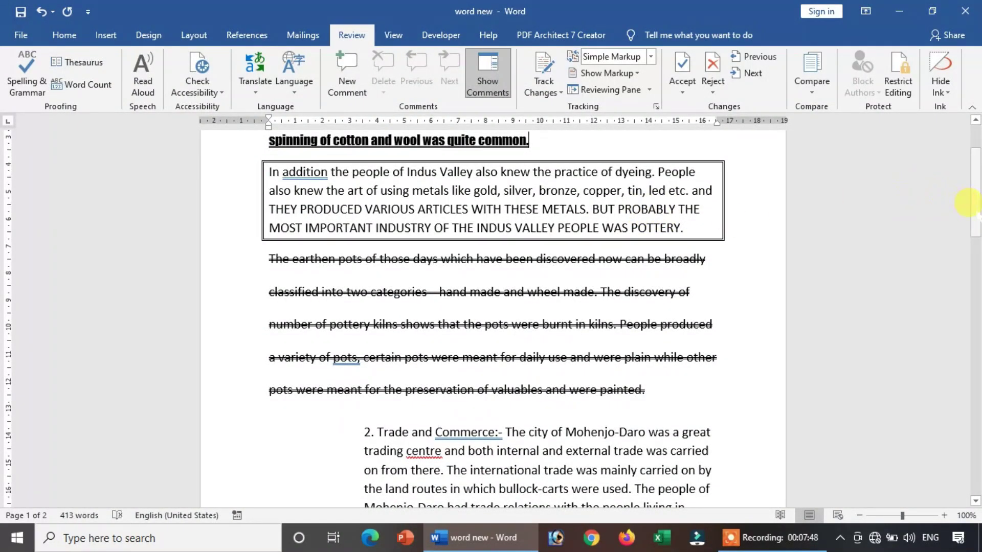
left_click_drag(975, 208, 975, 230)
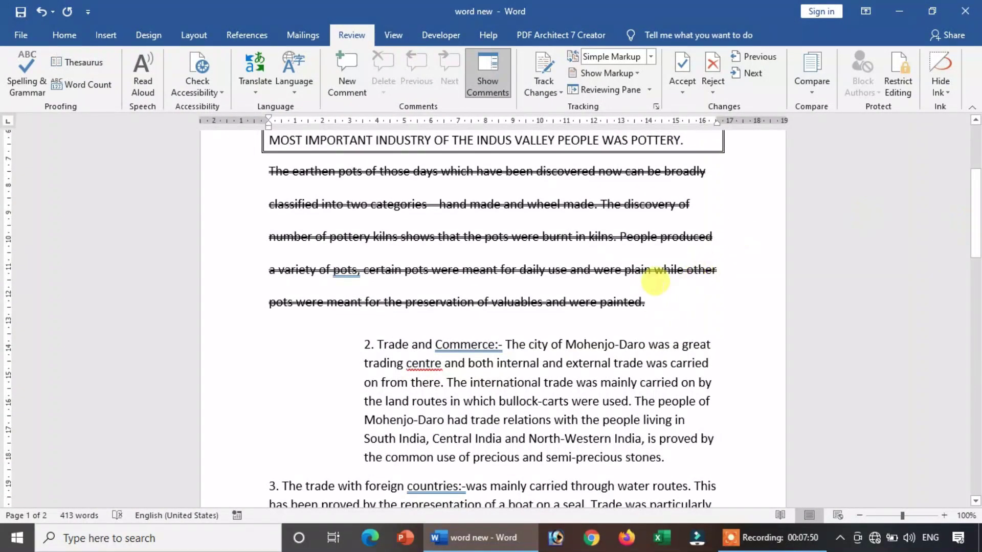
left_click_drag(636, 300, 222, 177)
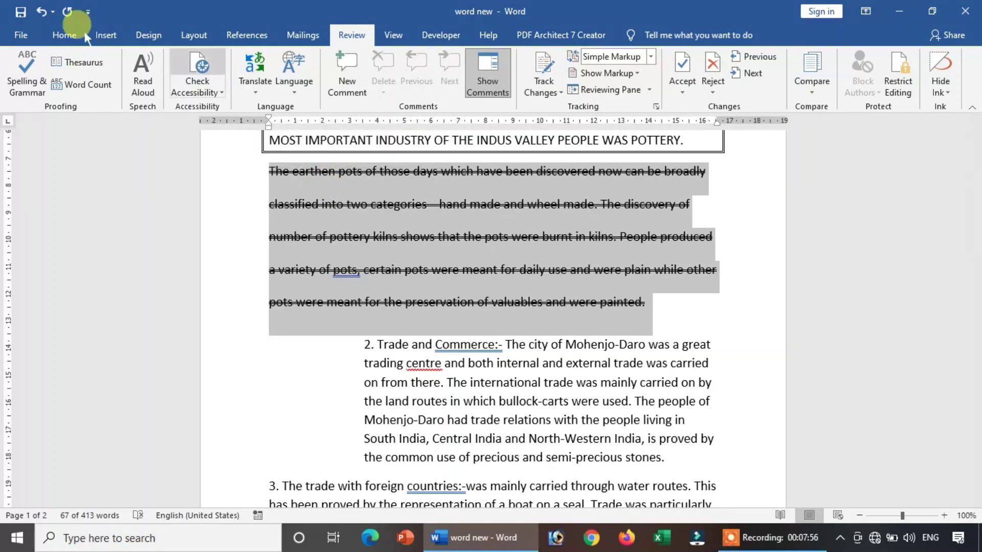
left_click(61, 34)
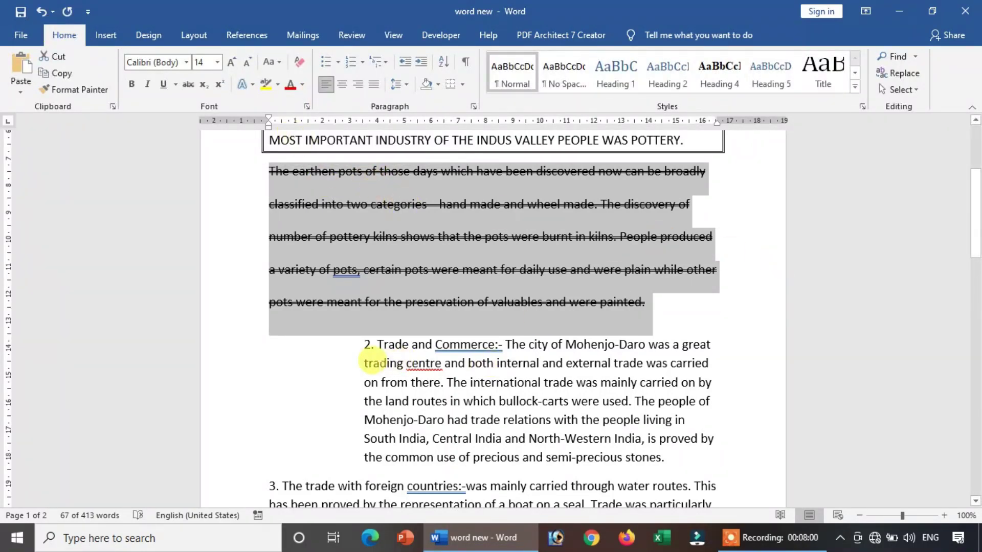
left_click(363, 344)
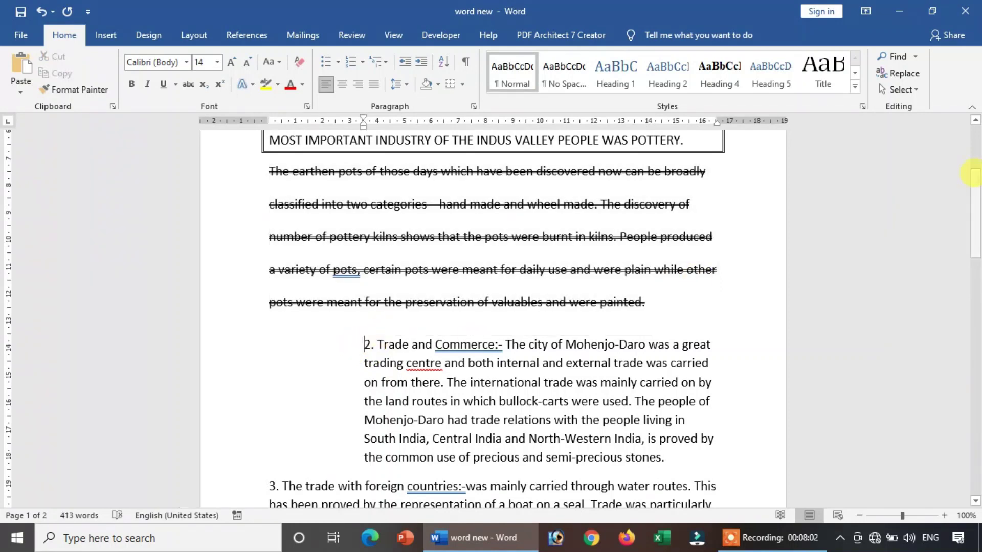
left_click_drag(974, 182, 972, 240)
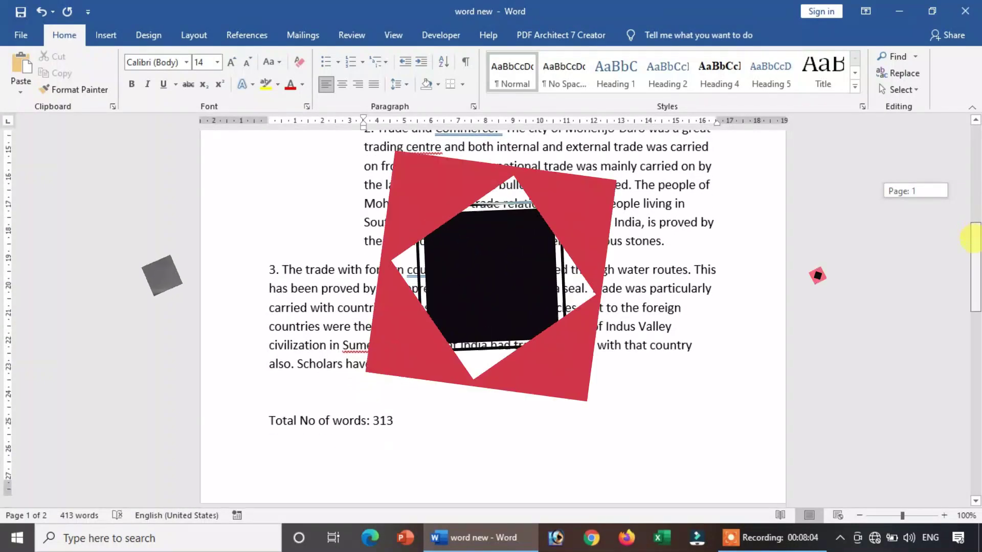